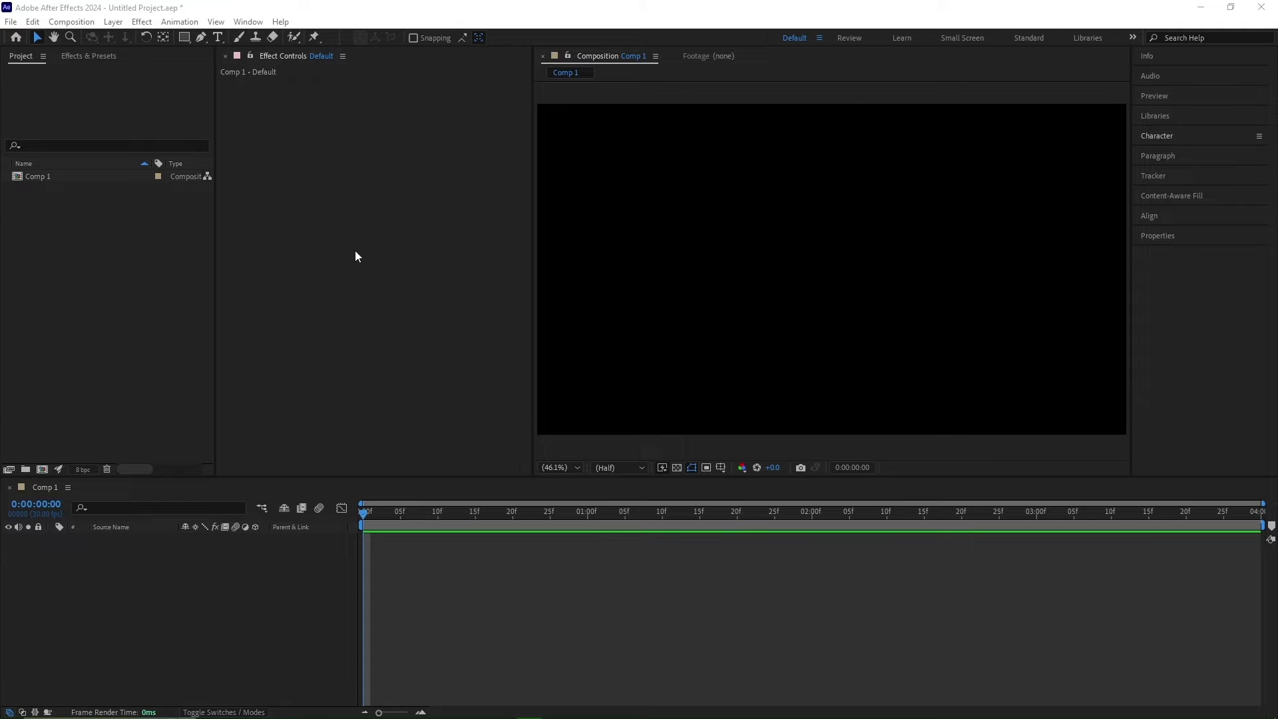
- Open the Motion Factory extension from Window > Extensions
click(256, 24)
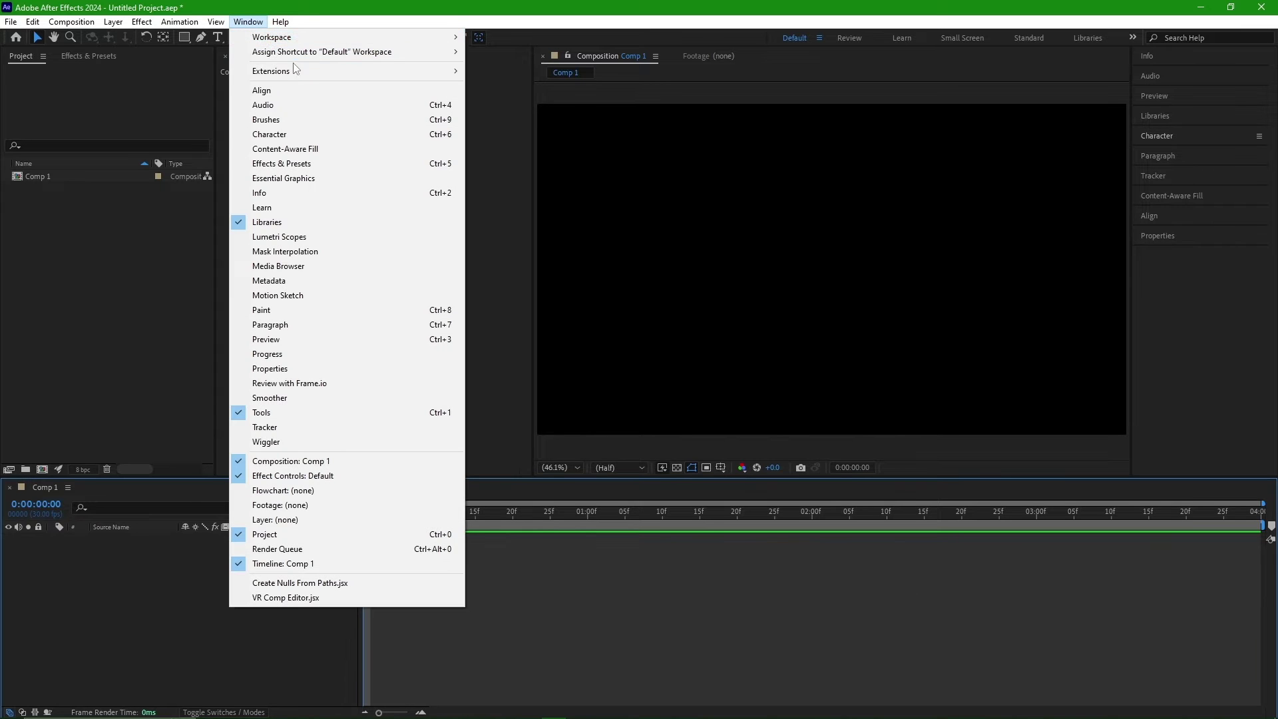
mouse_move(343, 71)
click(483, 72)
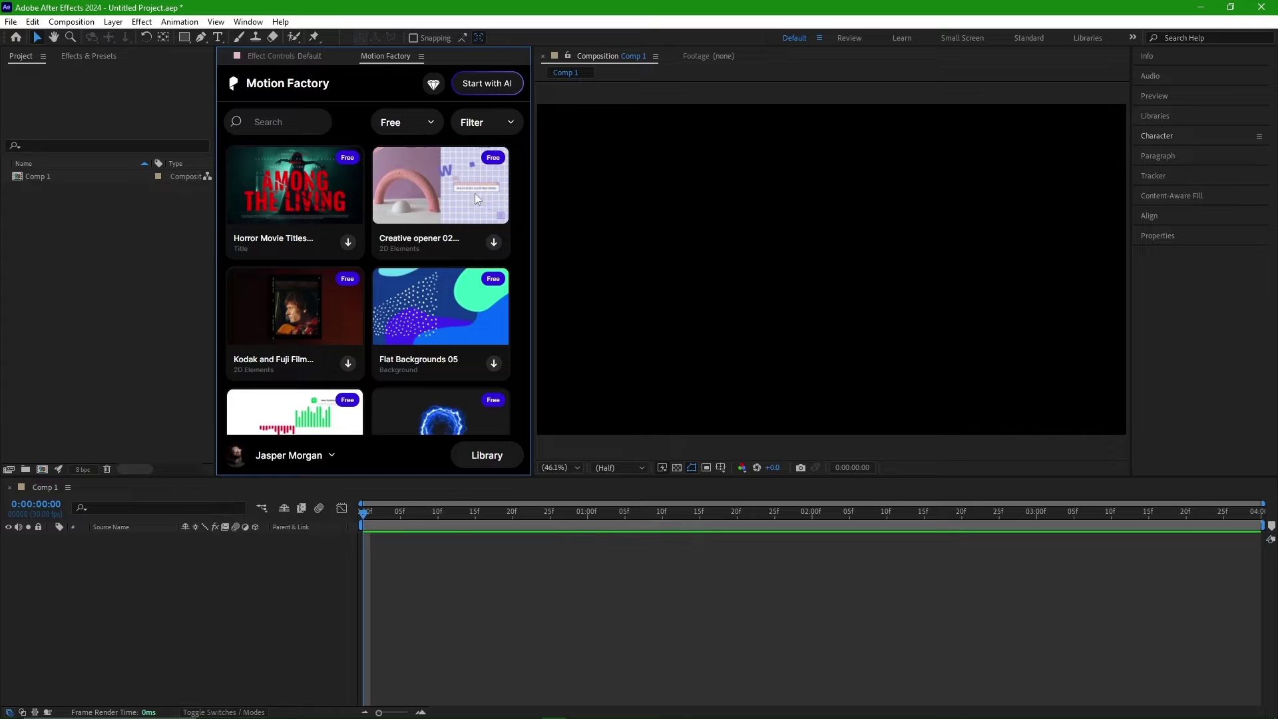
- Sort the Motion Factory templates by Trending and browse the grid
click(413, 128)
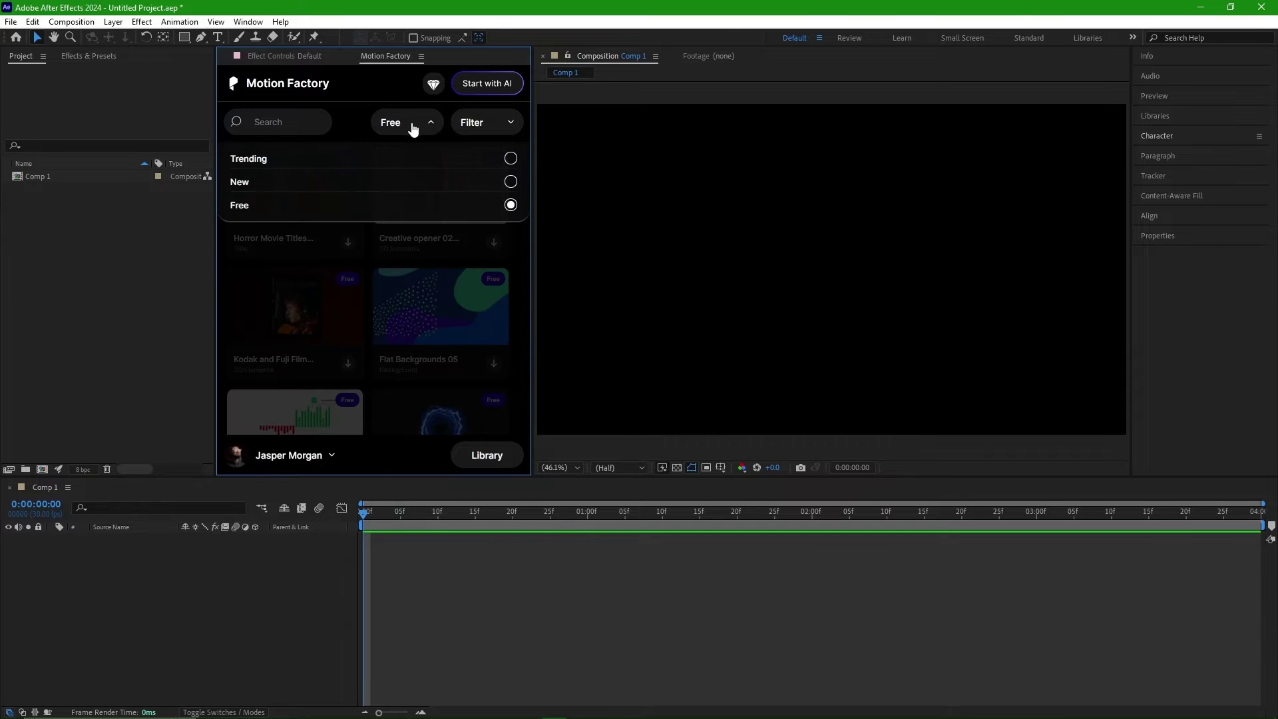
click(510, 160)
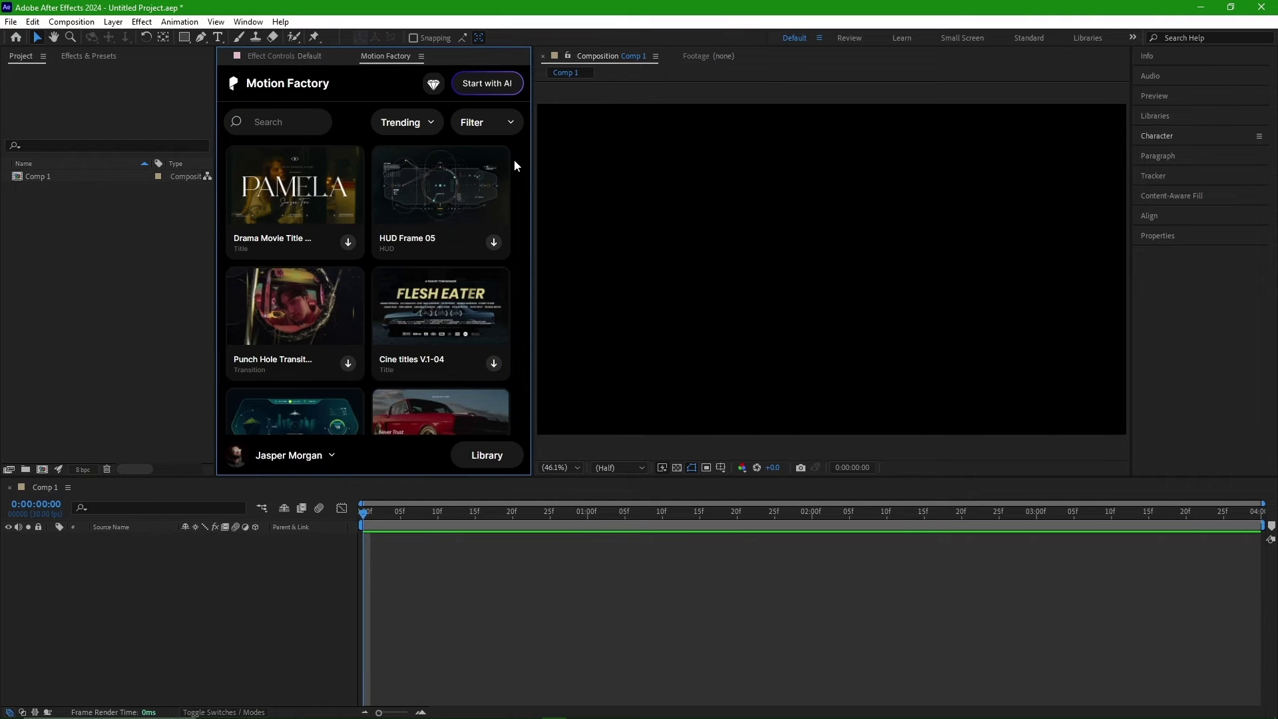
scroll(514, 160, down, 4)
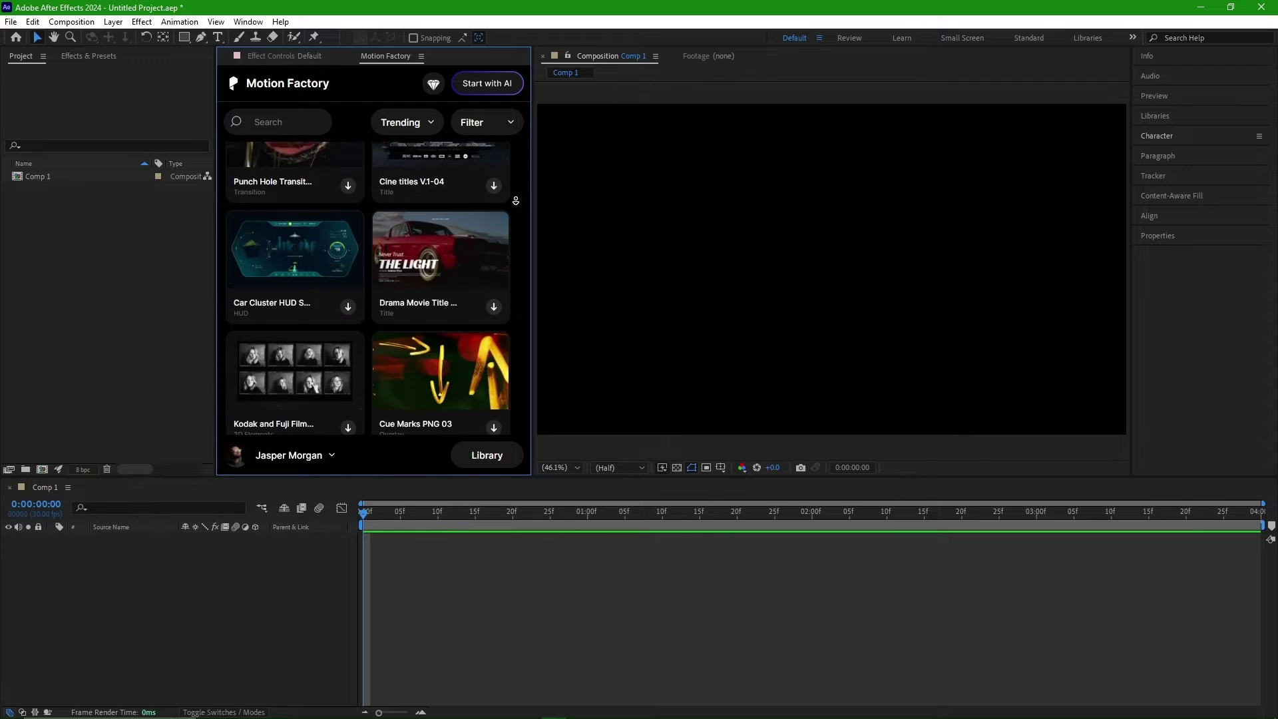
scroll(517, 198, down, 5)
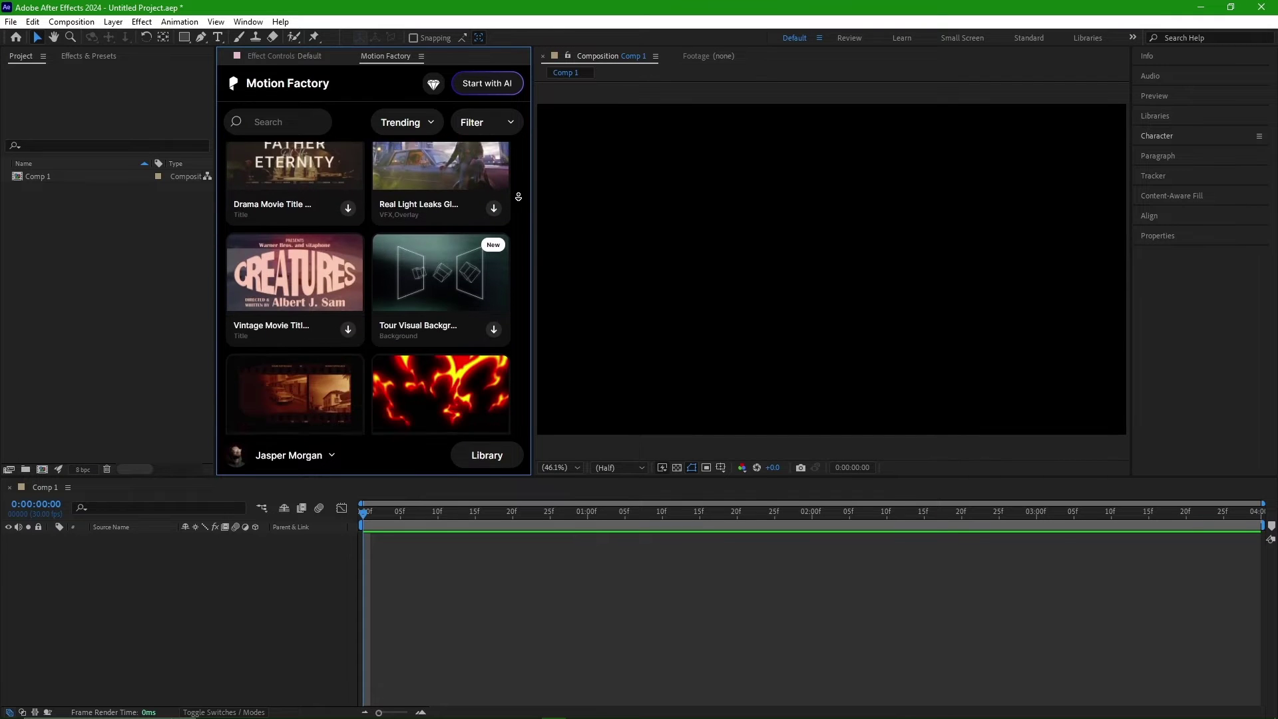
scroll(518, 197, down, 2)
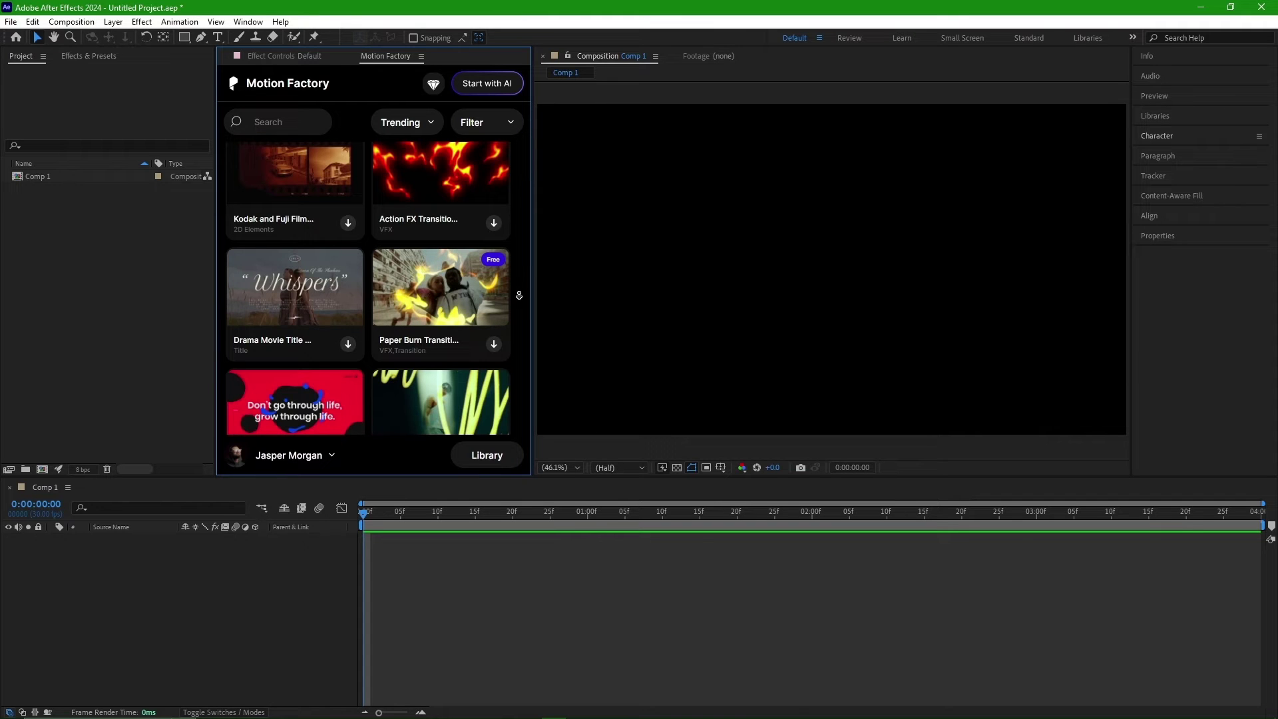
scroll(519, 292, down, 1)
scroll(519, 304, down, 3)
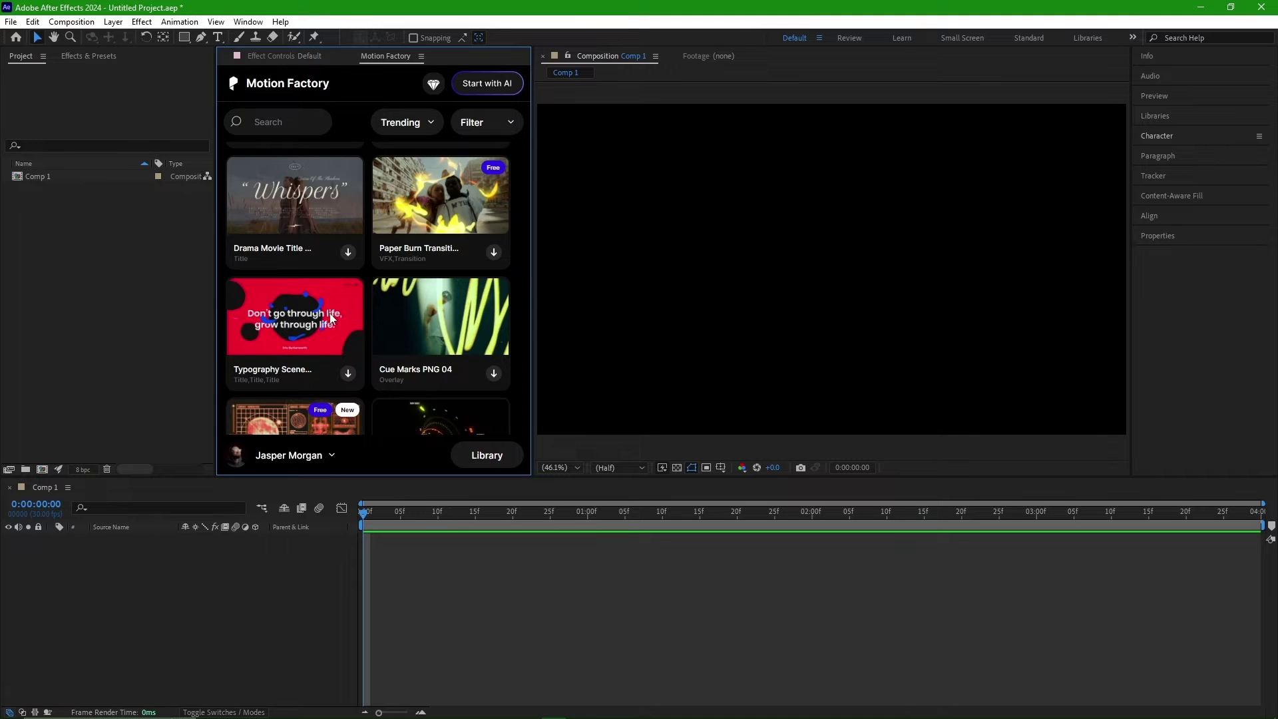
- Filter the template library to the HUD category and browse the results
click(488, 124)
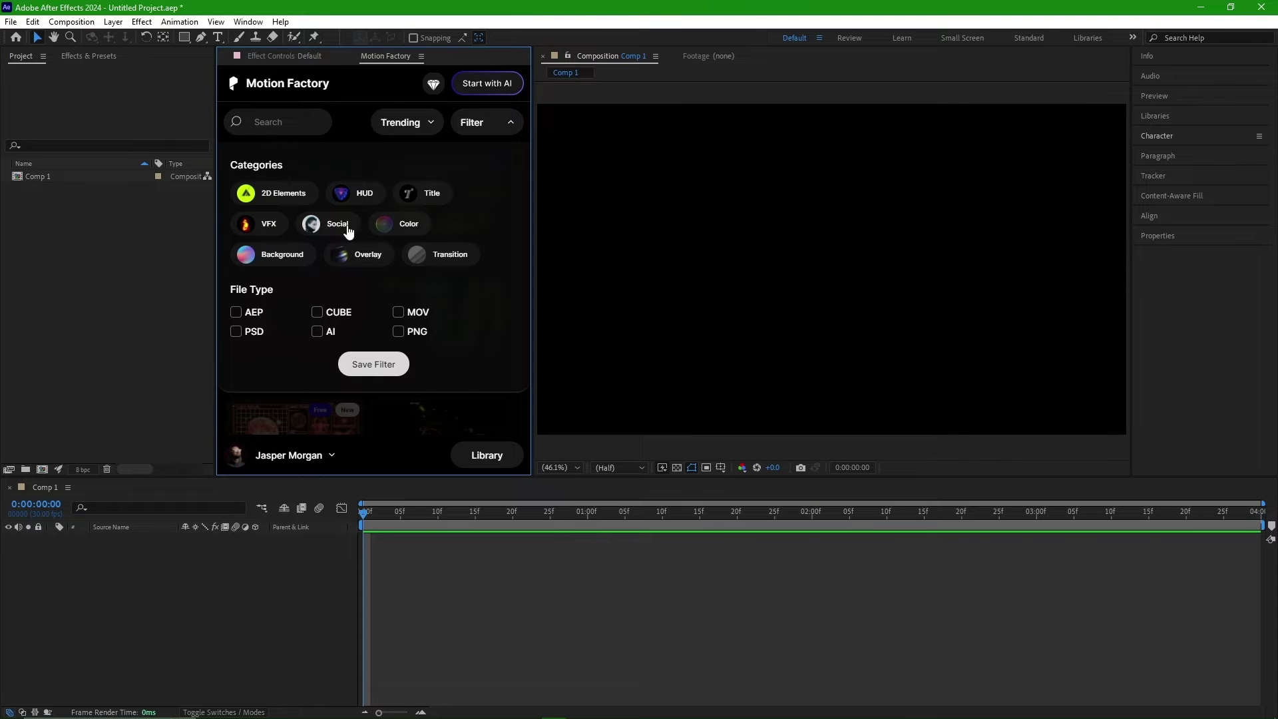
click(353, 203)
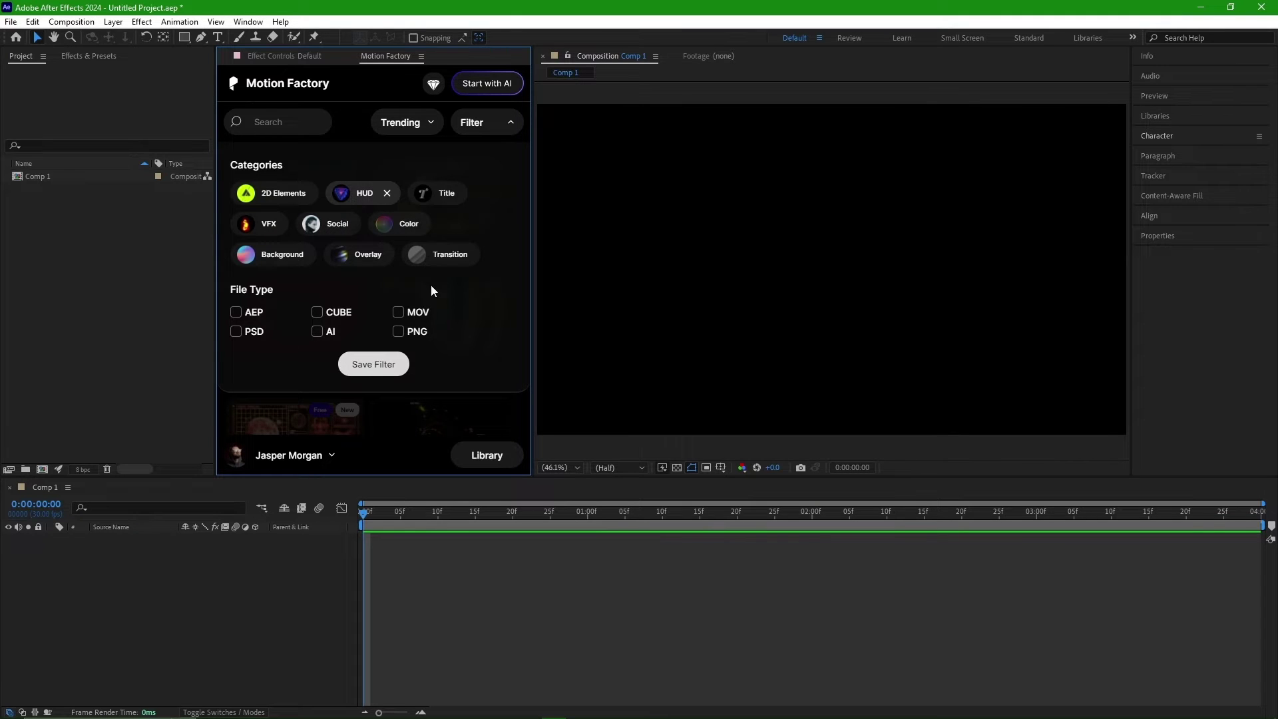
click(374, 364)
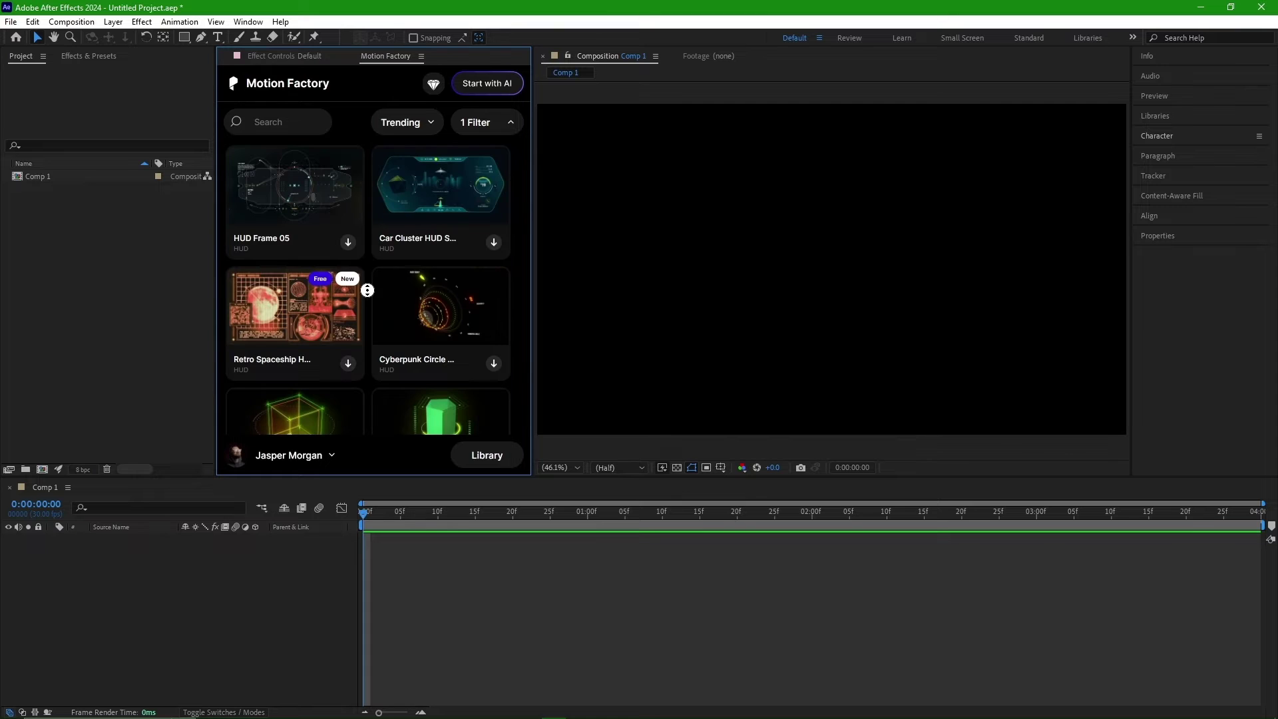
scroll(368, 293, down, 3)
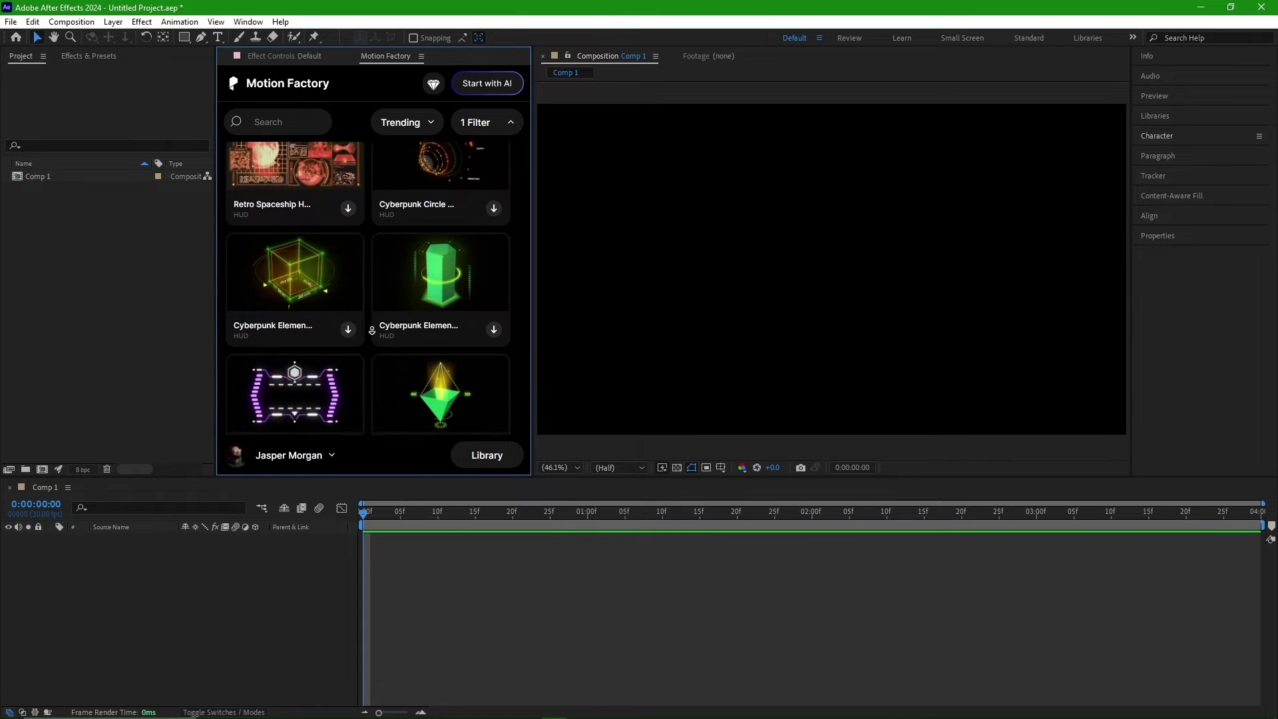
scroll(371, 330, down, 5)
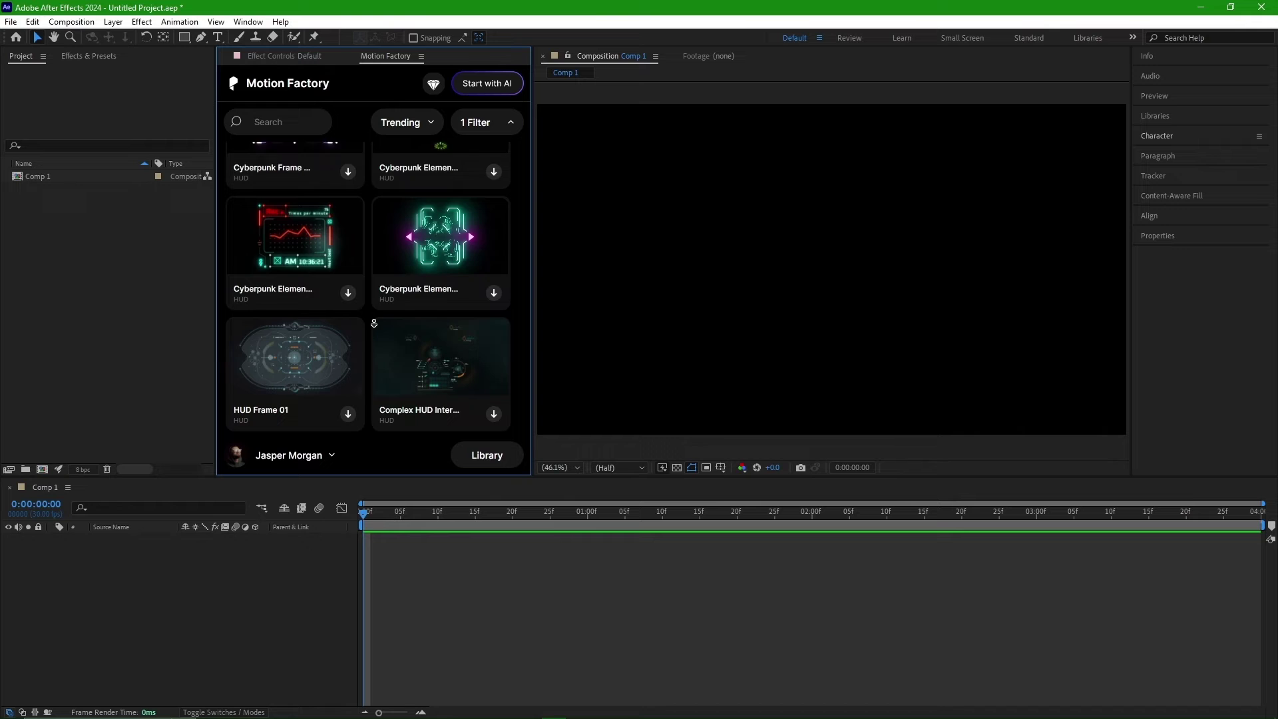
scroll(373, 323, down, 5)
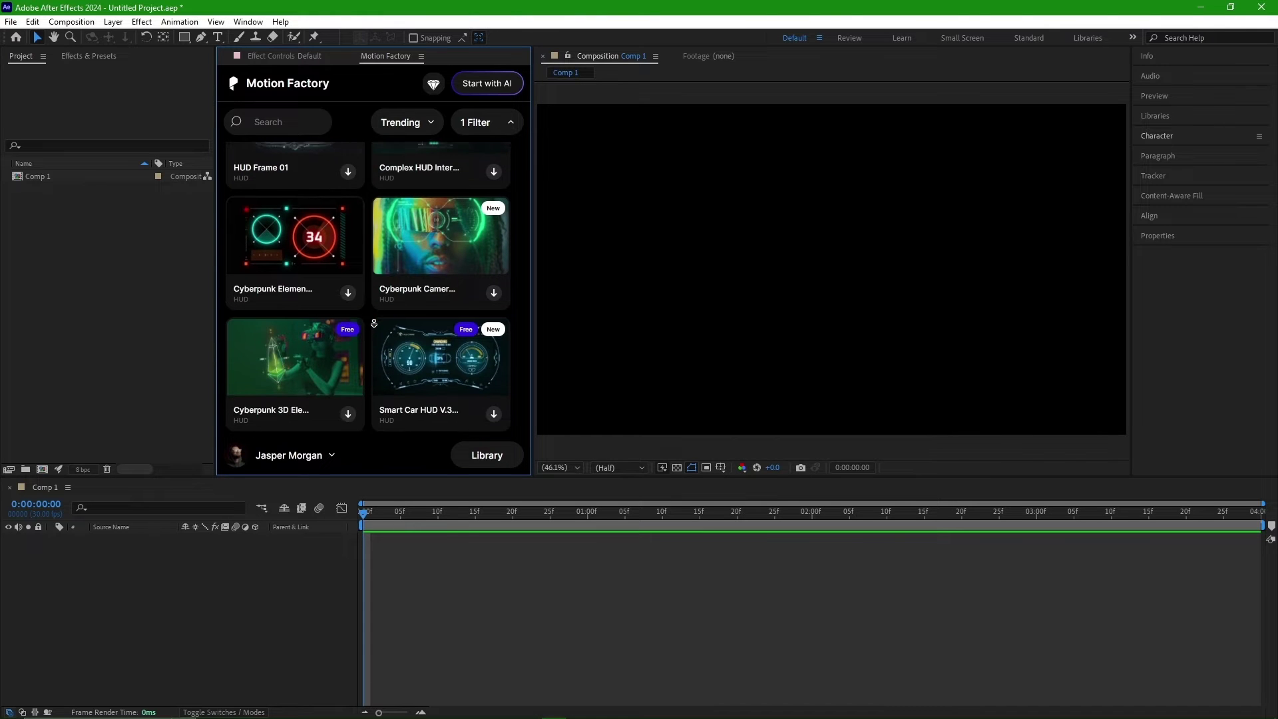
scroll(374, 323, down, 5)
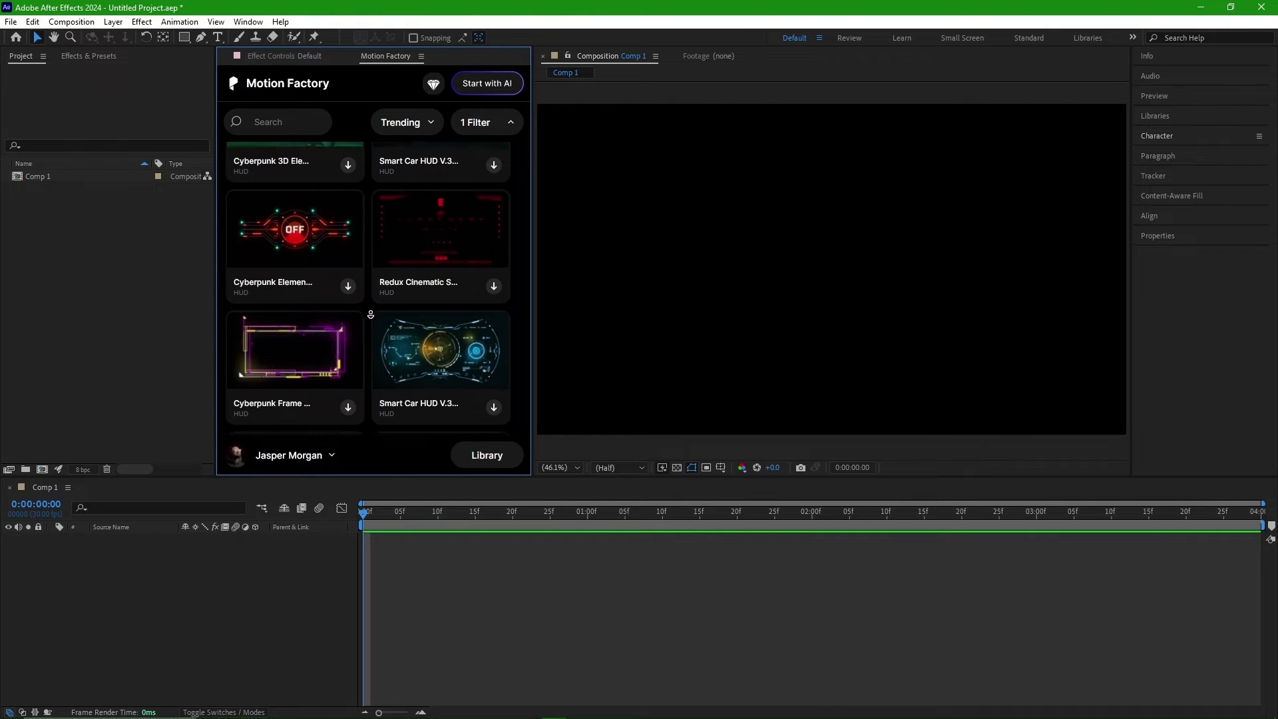
scroll(371, 314, down, 1)
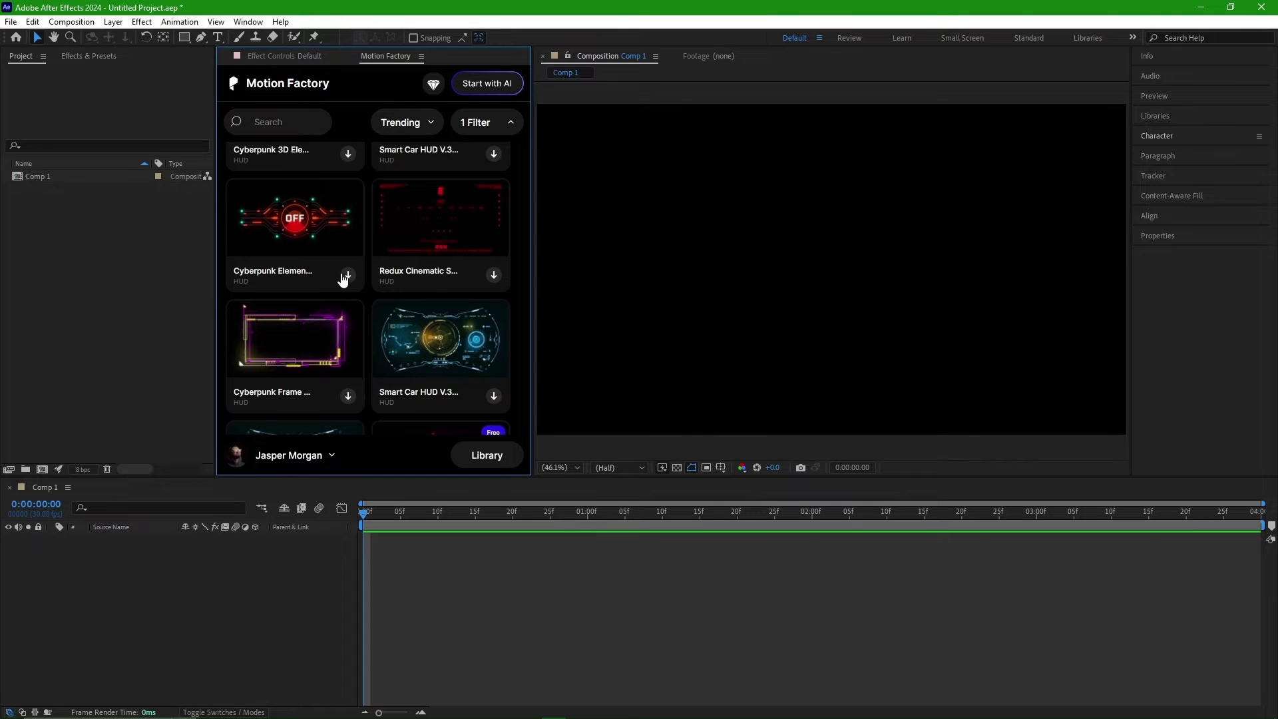
- Download the red Cyberpunk Elements HUD card marked OFF
click(348, 276)
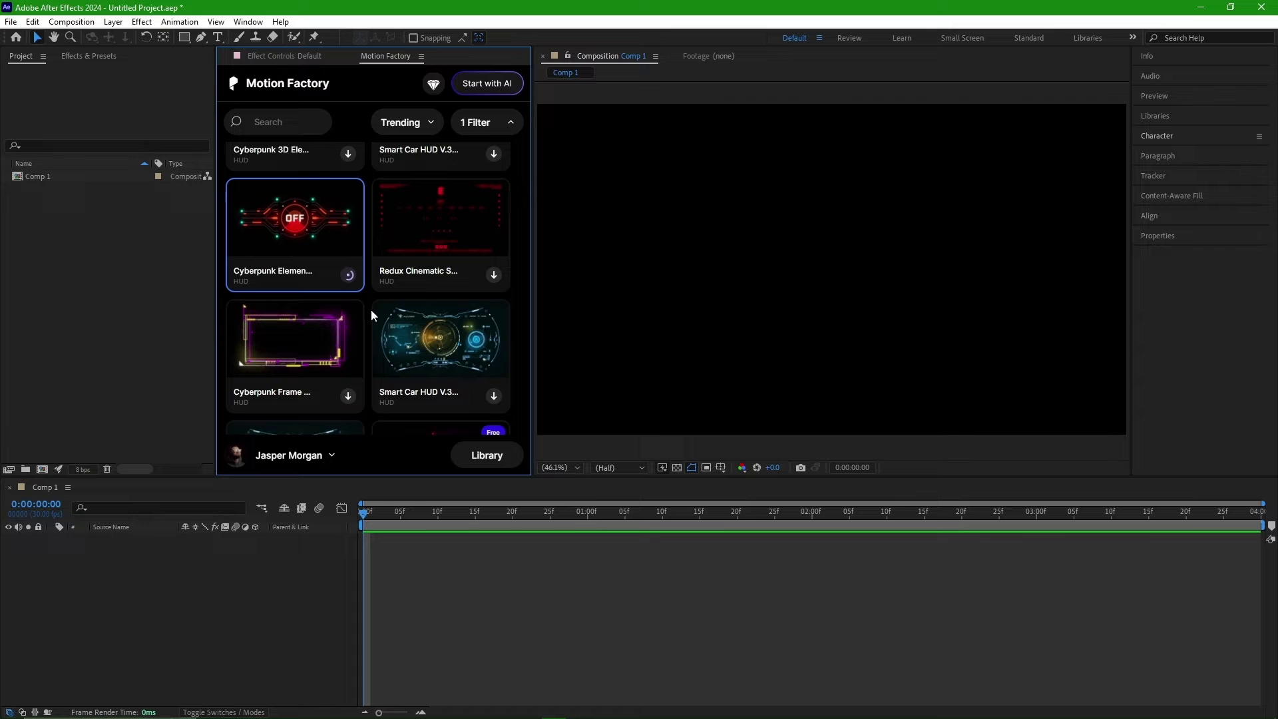
scroll(370, 309, down, 4)
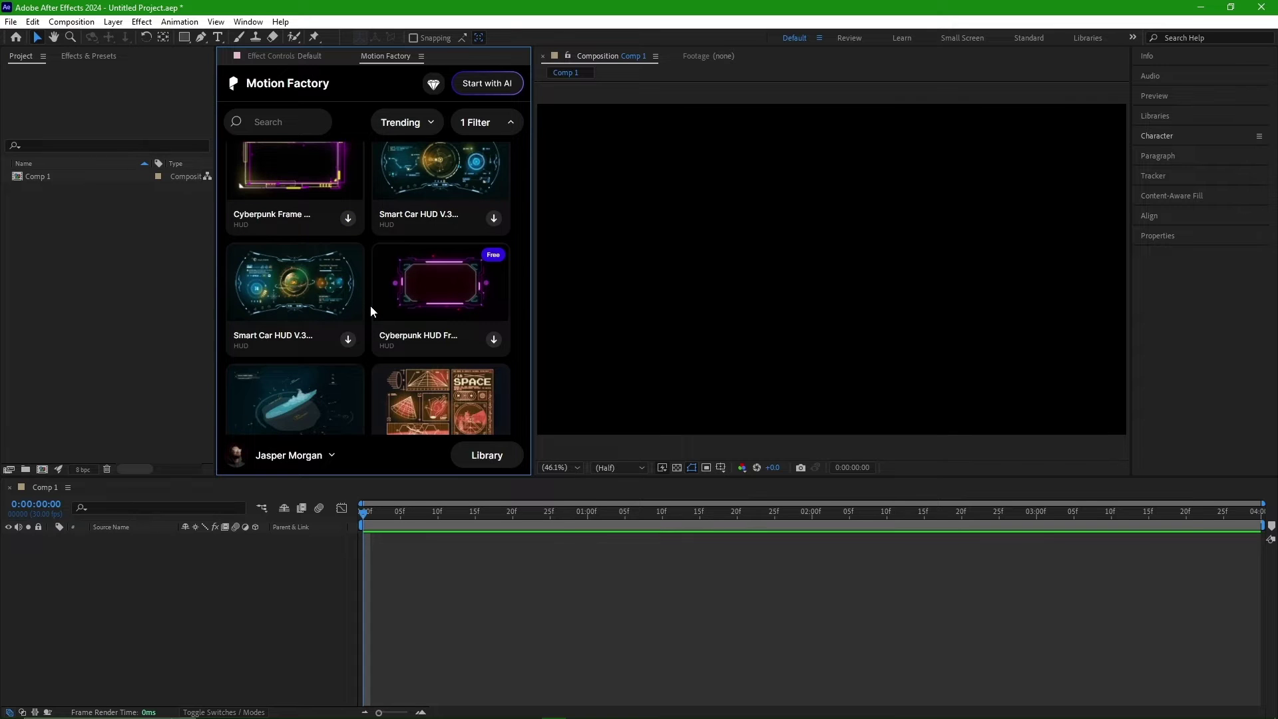
scroll(370, 305, down, 4)
scroll(370, 312, down, 4)
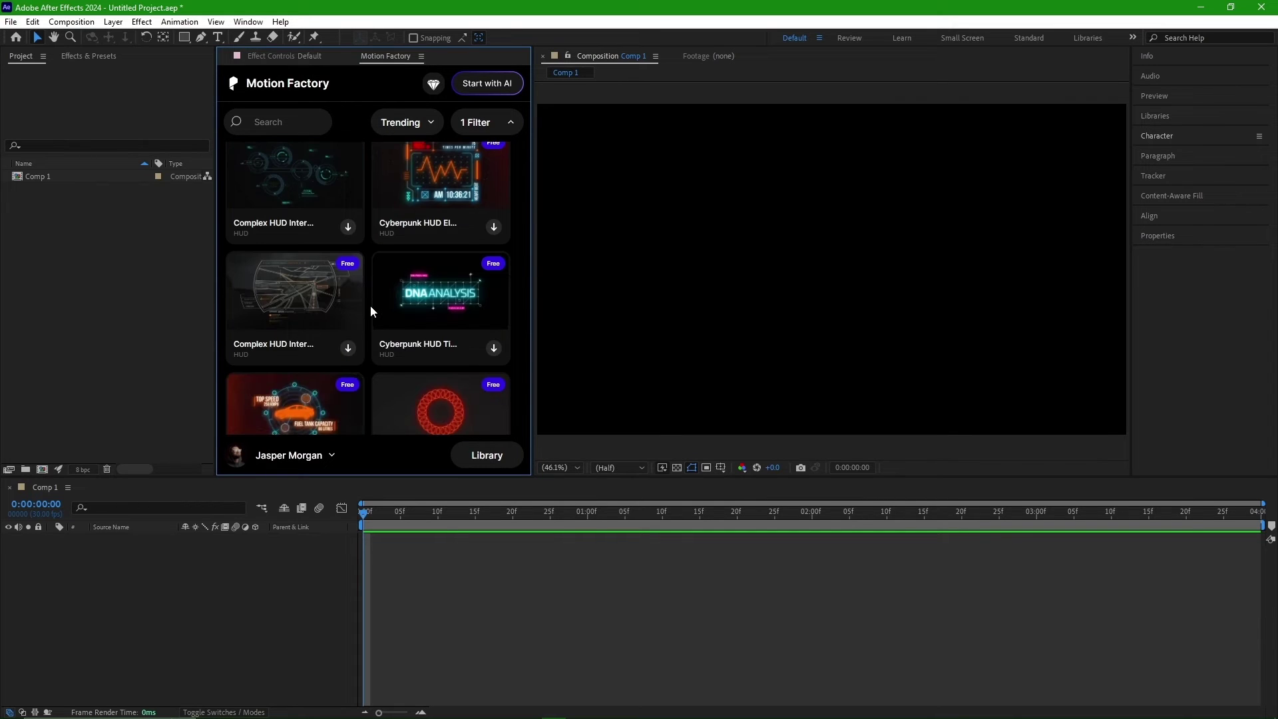
- Change the category filter from HUD to Title
click(479, 135)
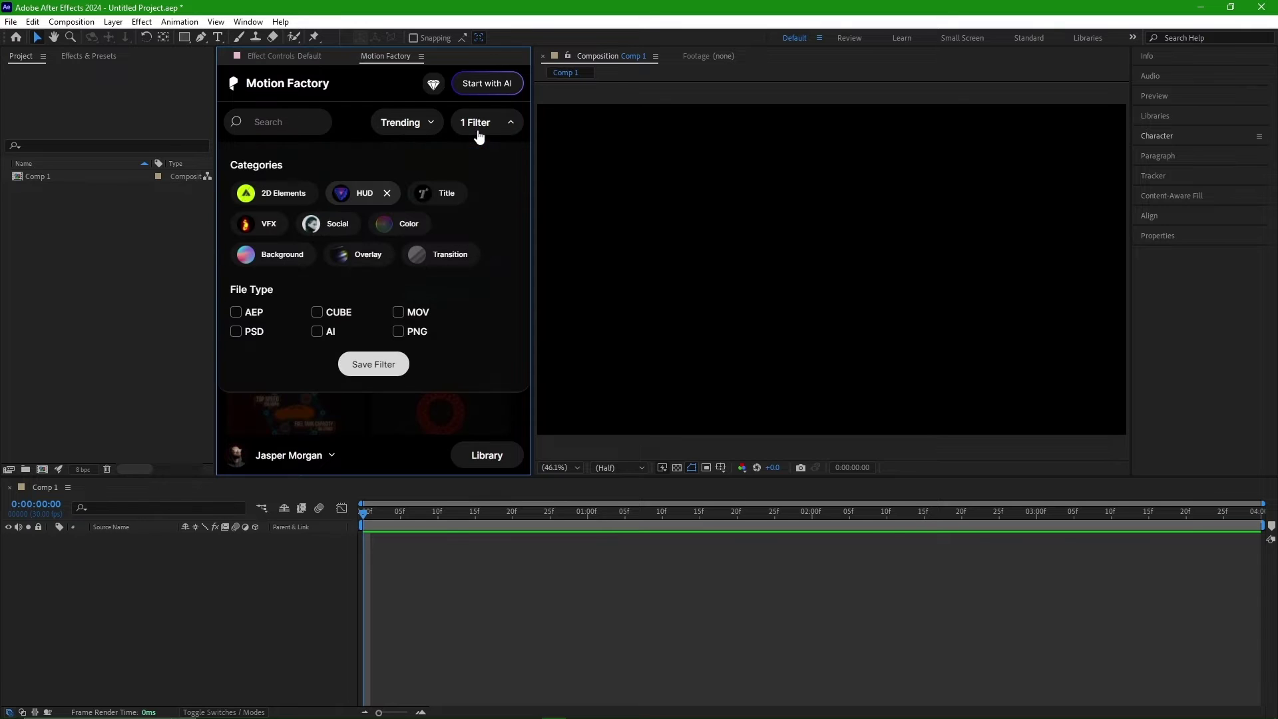
click(387, 194)
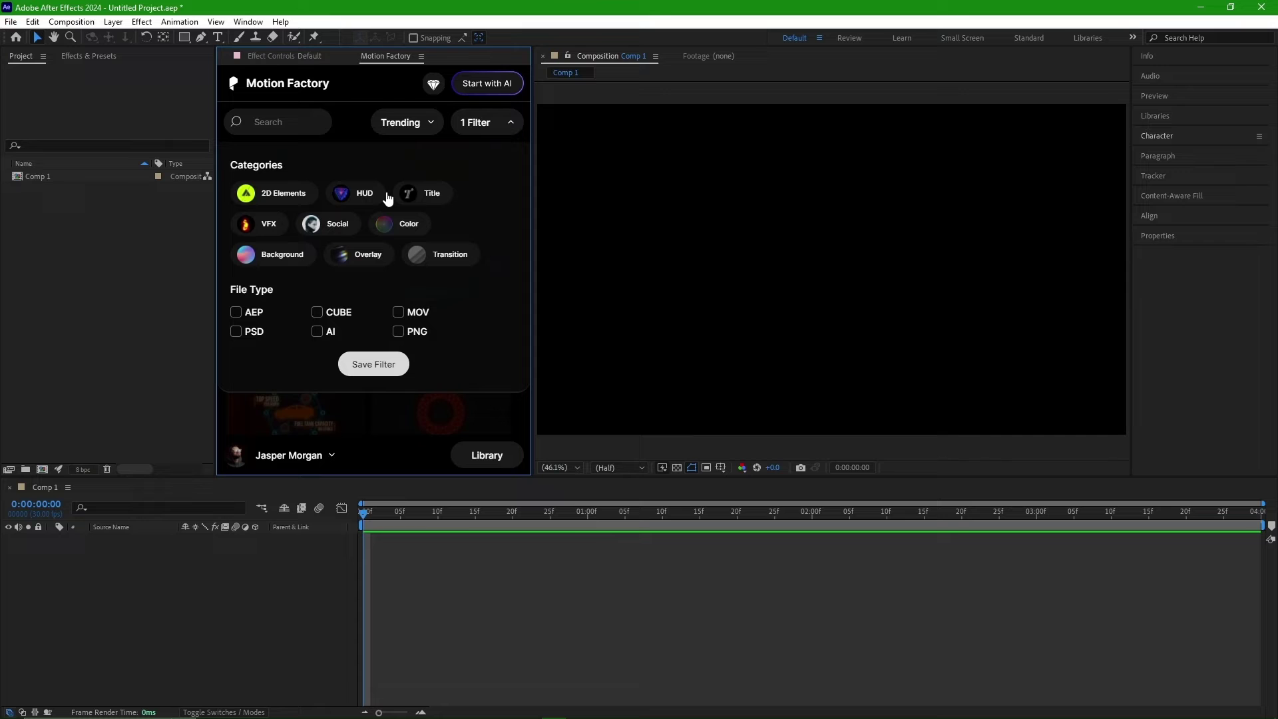
click(429, 196)
click(380, 366)
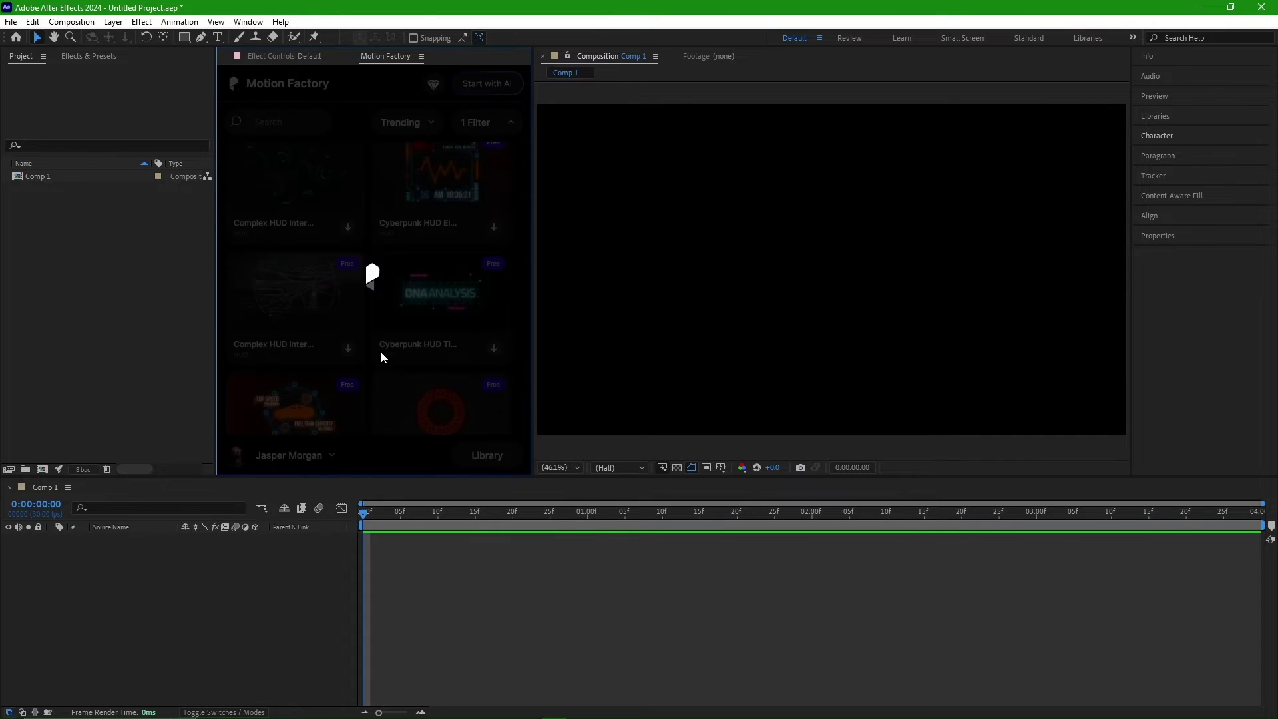
- Scroll the Title templates and download Movie Title 01
scroll(373, 307, down, 3)
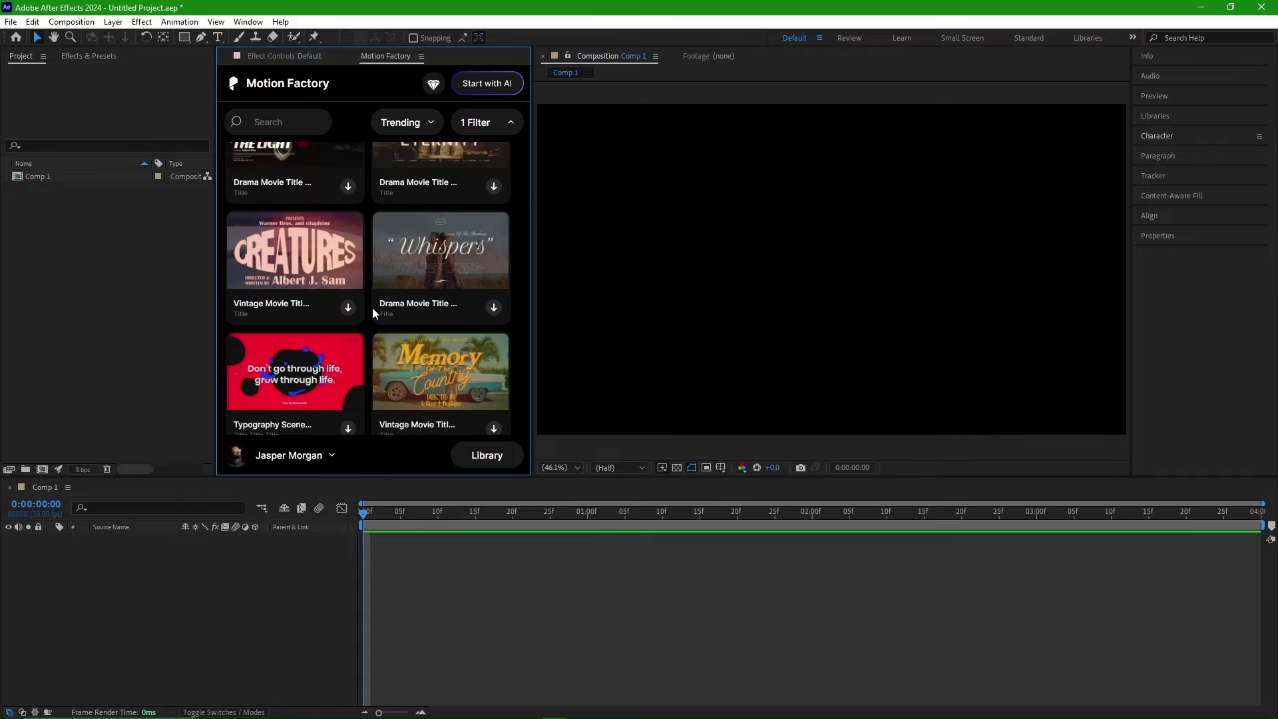
scroll(372, 333, down, 2)
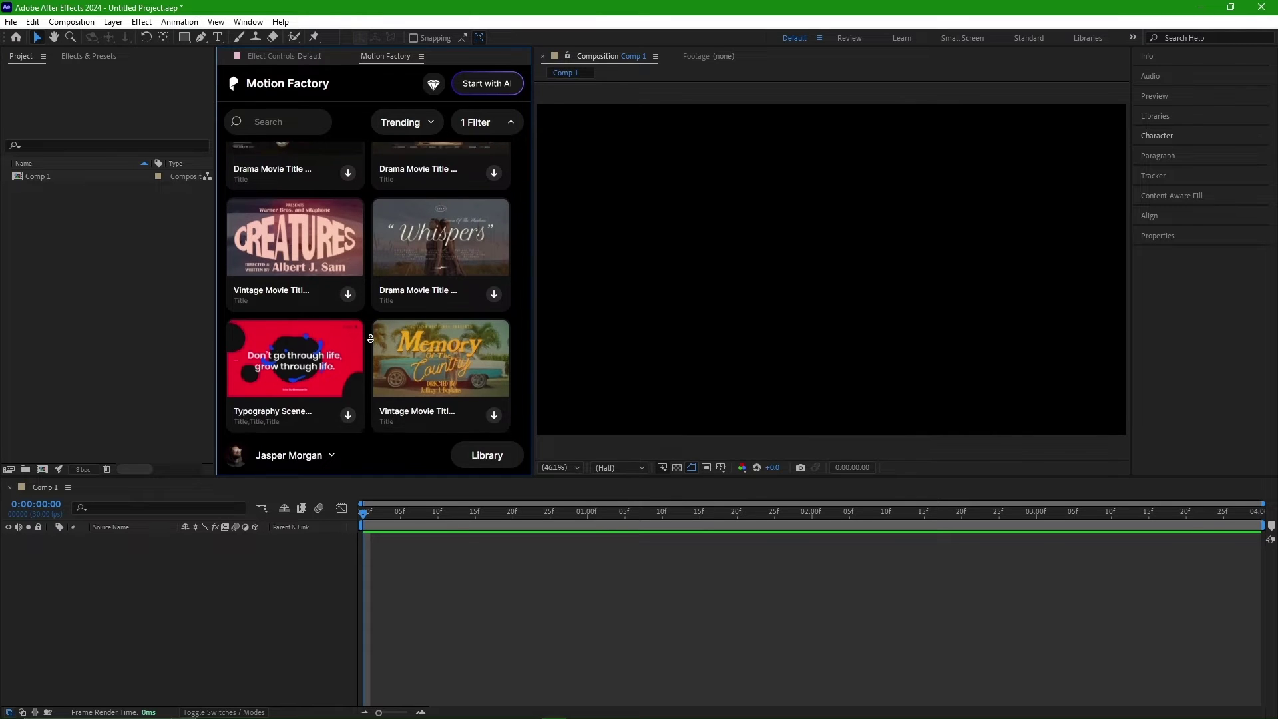
scroll(372, 340, down, 3)
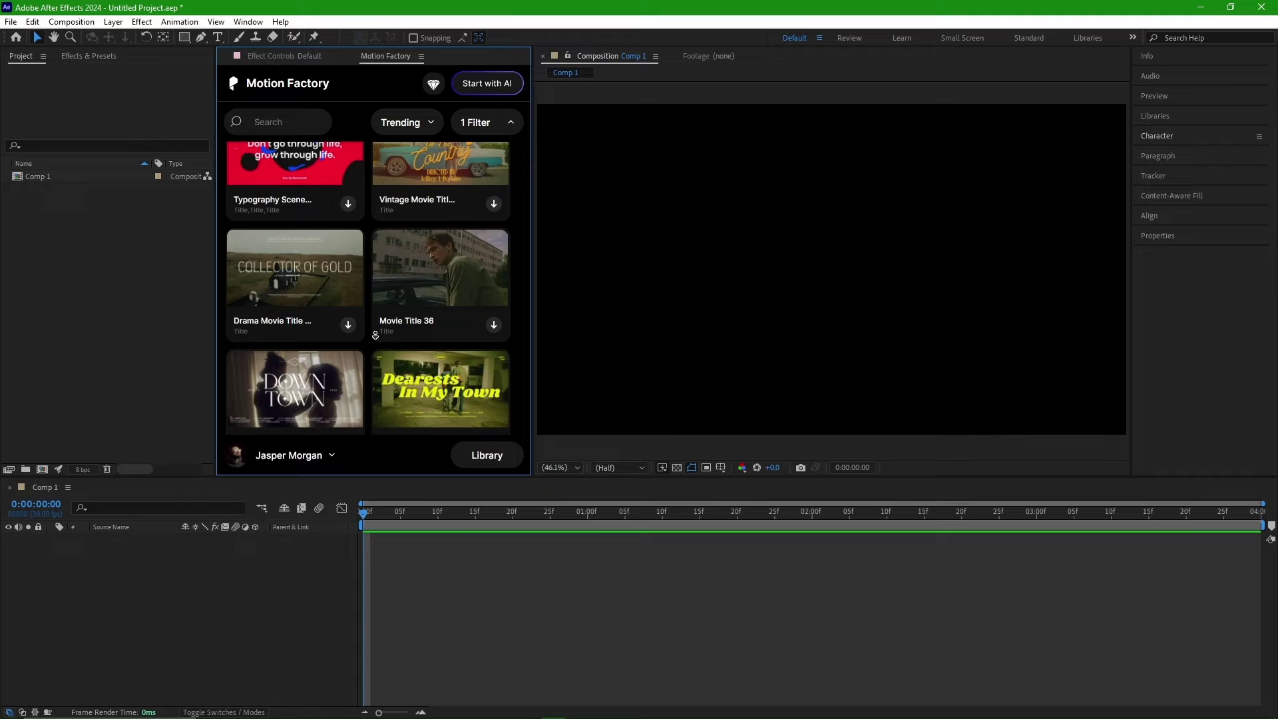
scroll(375, 335, down, 2)
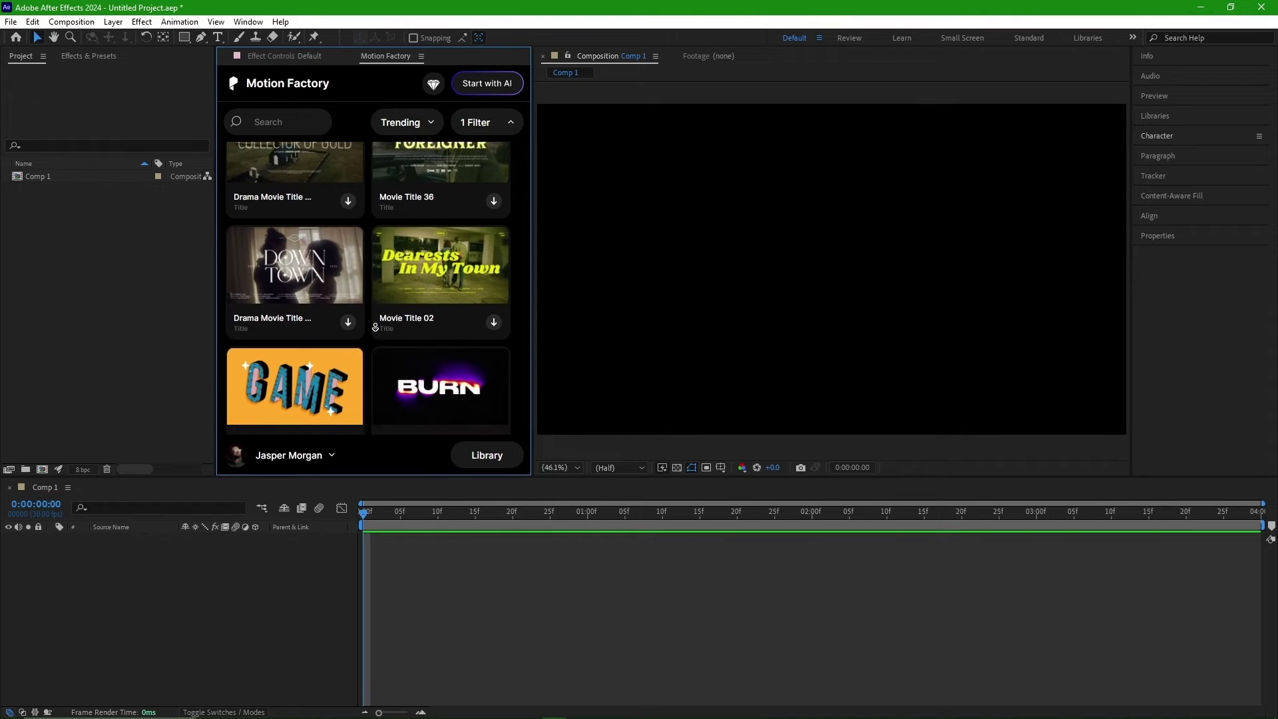
scroll(376, 327, down, 2)
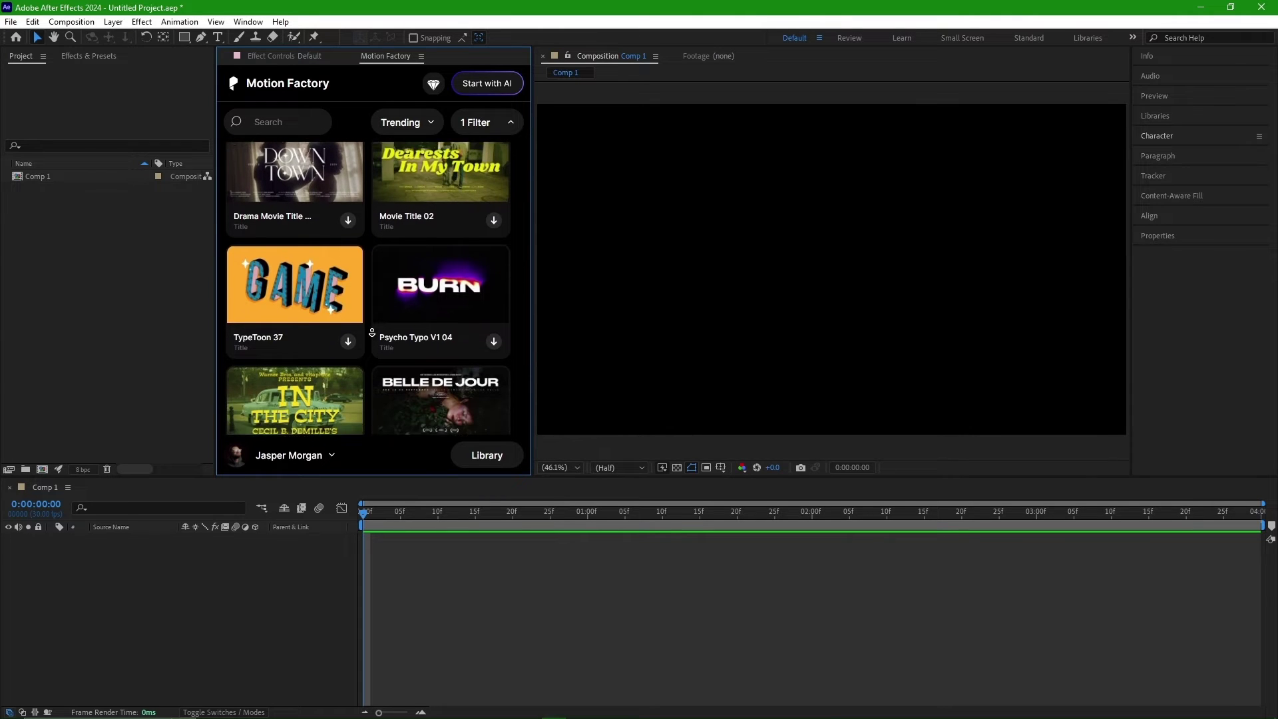
scroll(371, 332, down, 2)
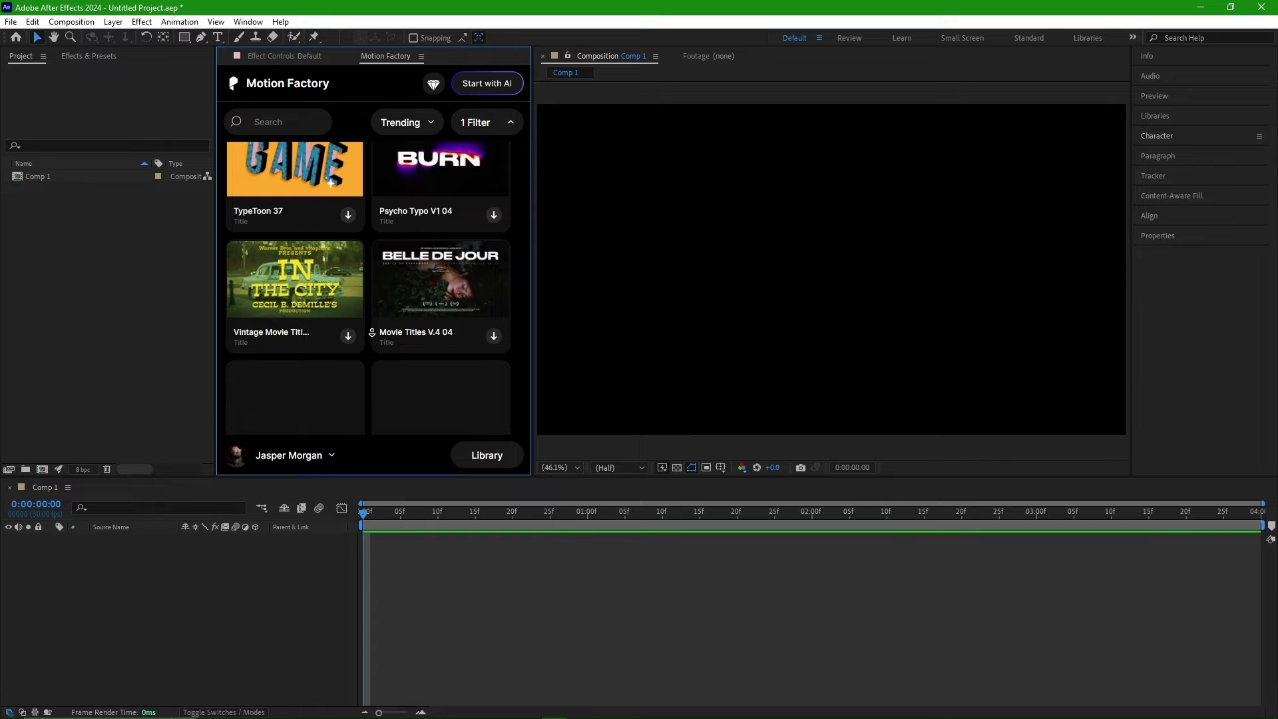
scroll(371, 332, down, 2)
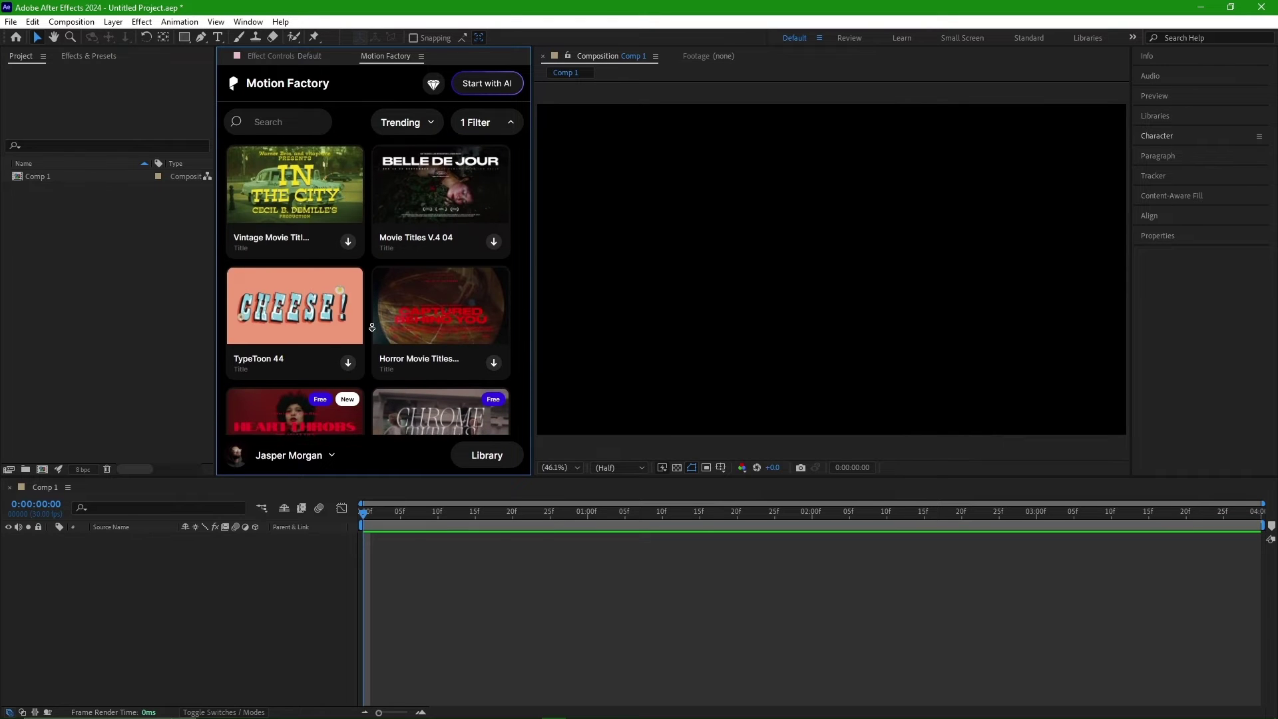
scroll(371, 327, down, 2)
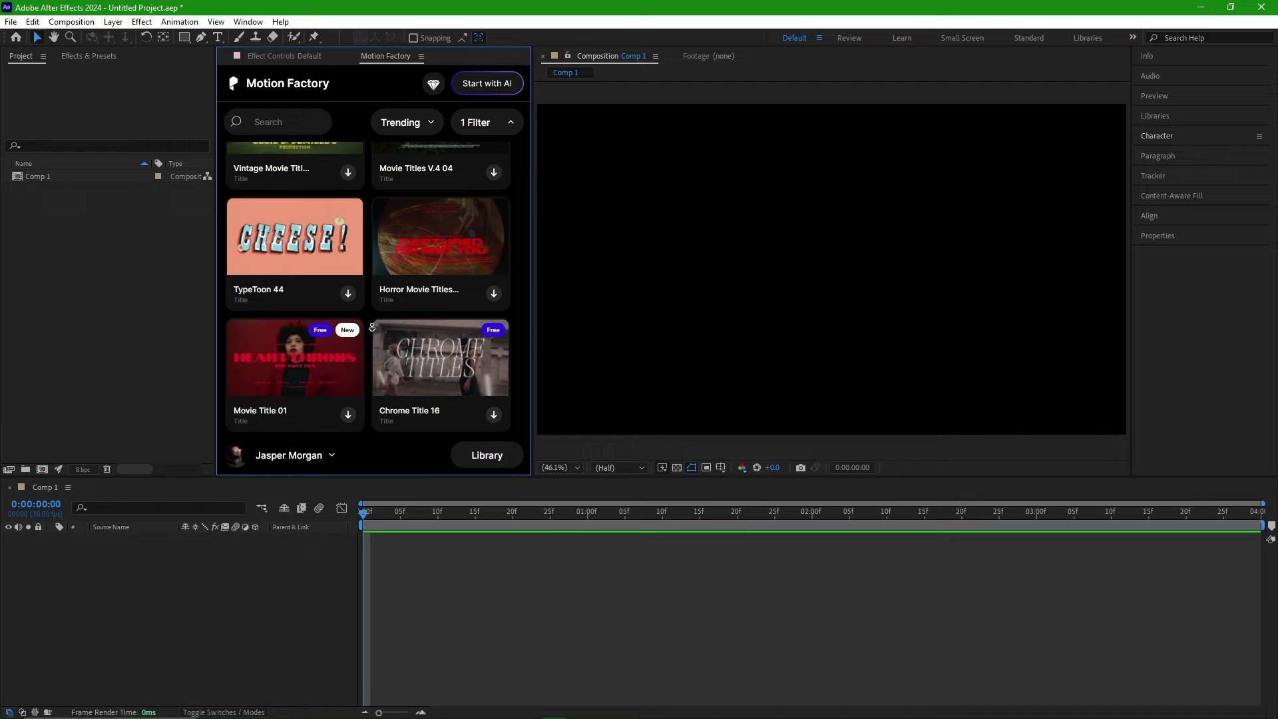
scroll(371, 327, down, 1)
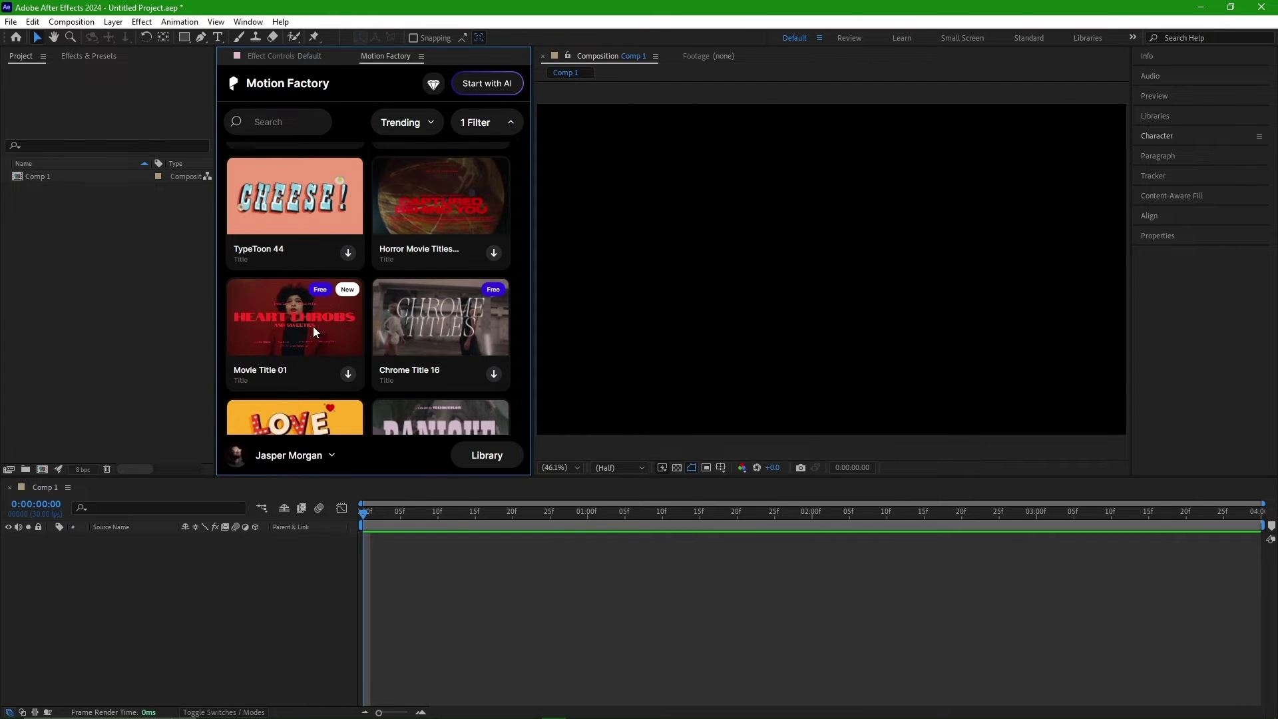
click(346, 373)
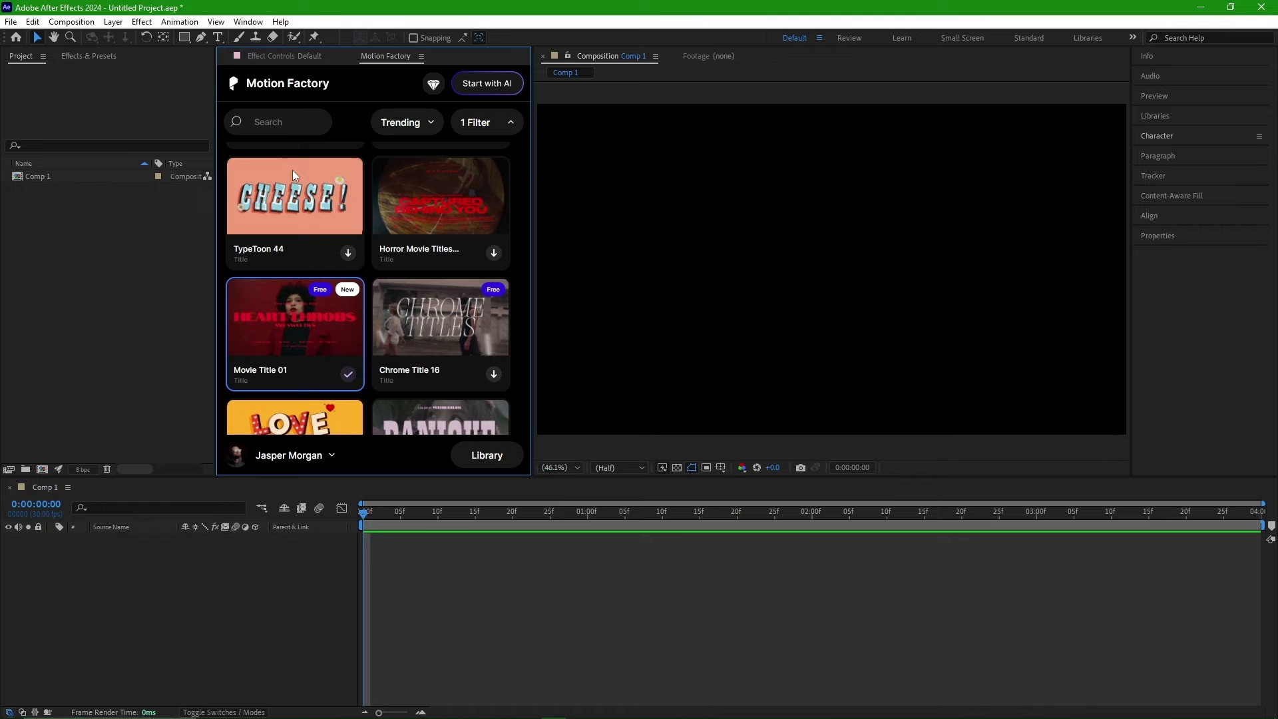
- Search the Motion Factory templates for typetoon
click(290, 122)
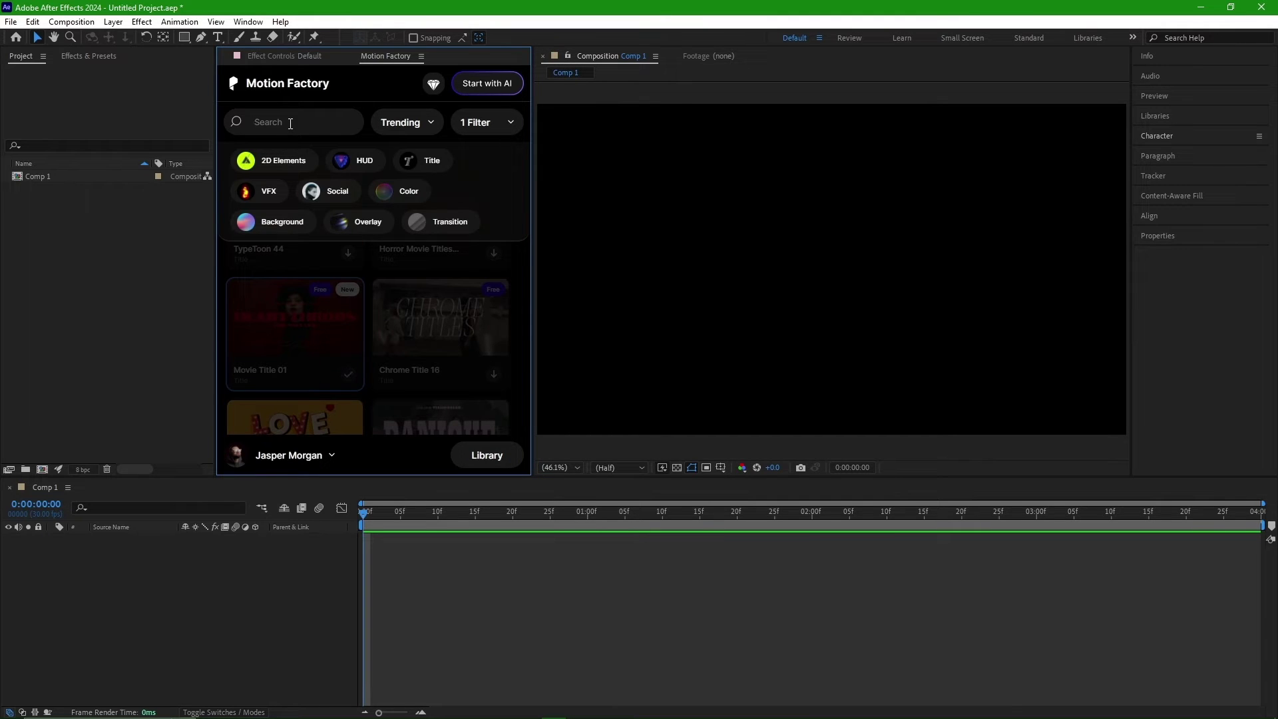
text(typetoon)
key(Return)
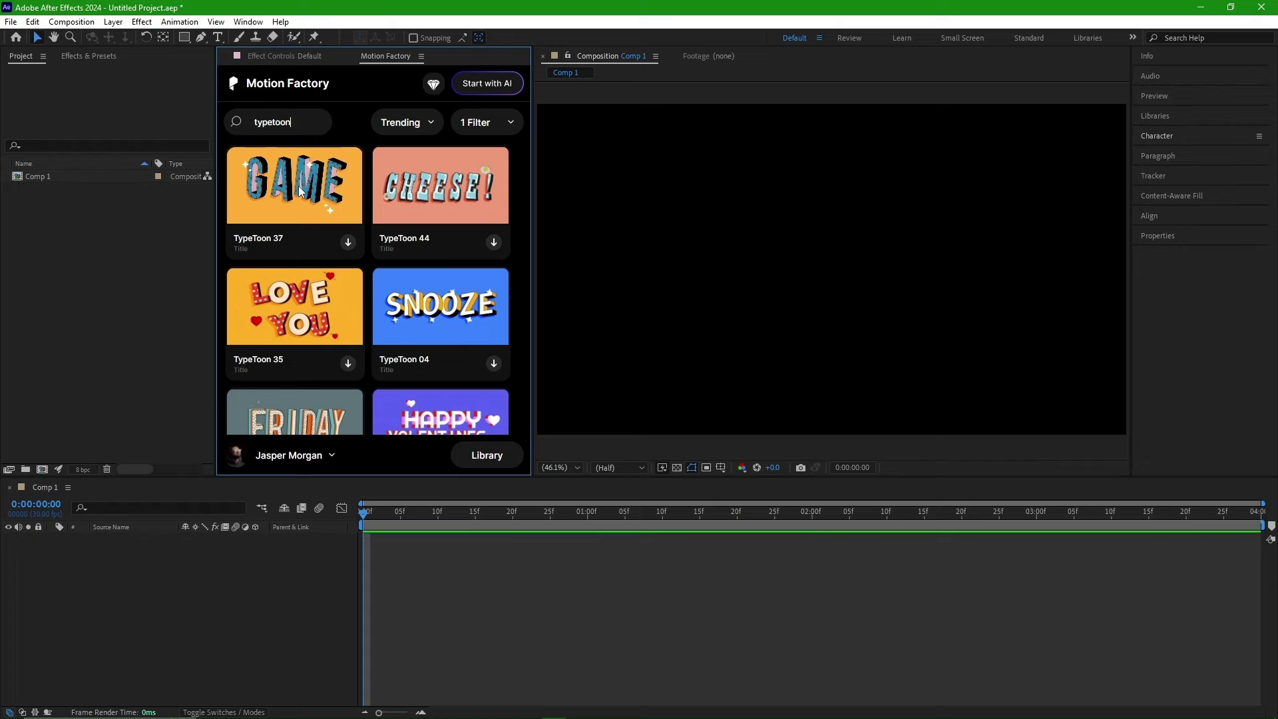
- Download TypeToon 37 and import it into the project as typetoon-37.aep
click(348, 243)
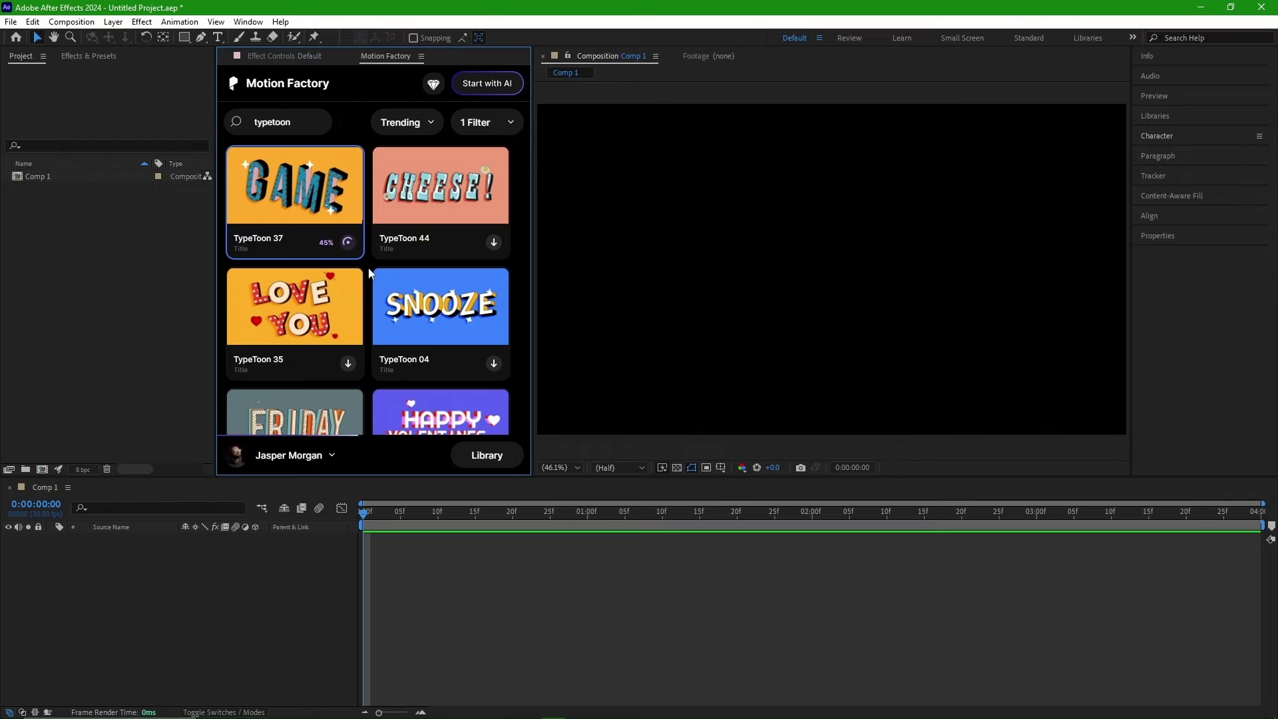
click(348, 242)
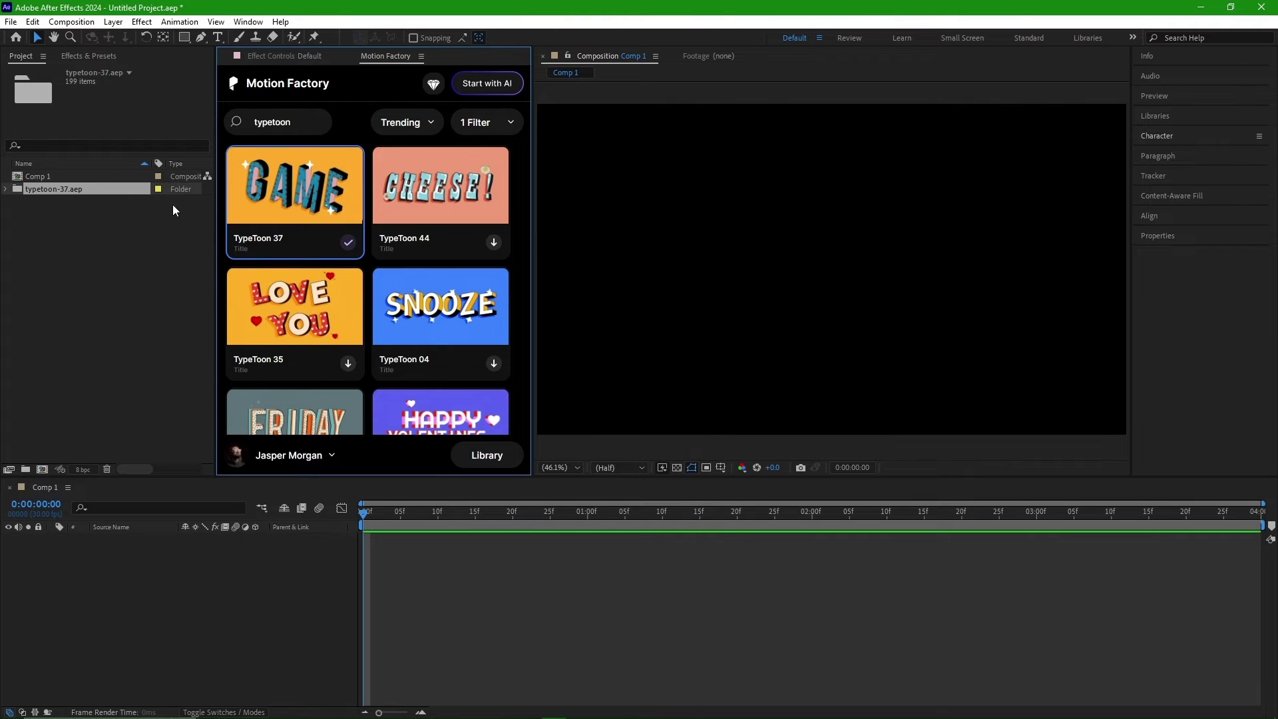
mouse_move(240, 169)
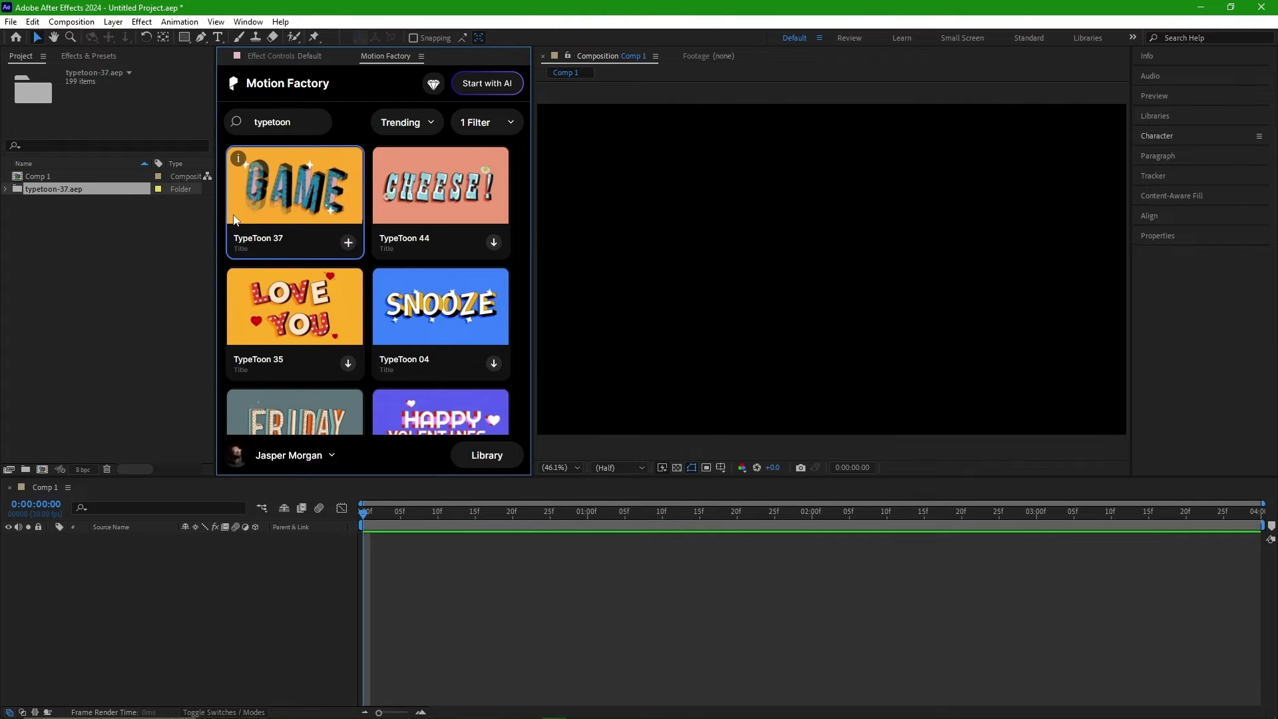
- Open TypeToon 37's Guide.pdf in Edge and scroll to the Pixflow closing page
click(238, 160)
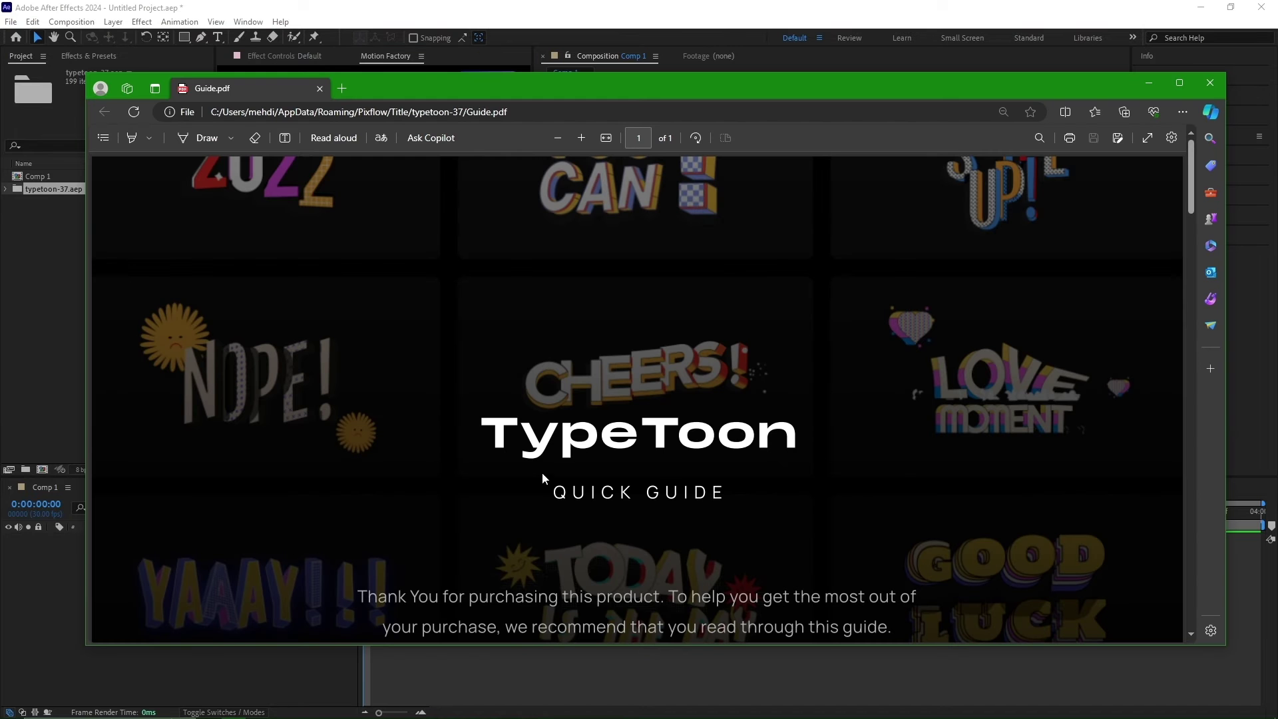
scroll(936, 441, down, 15)
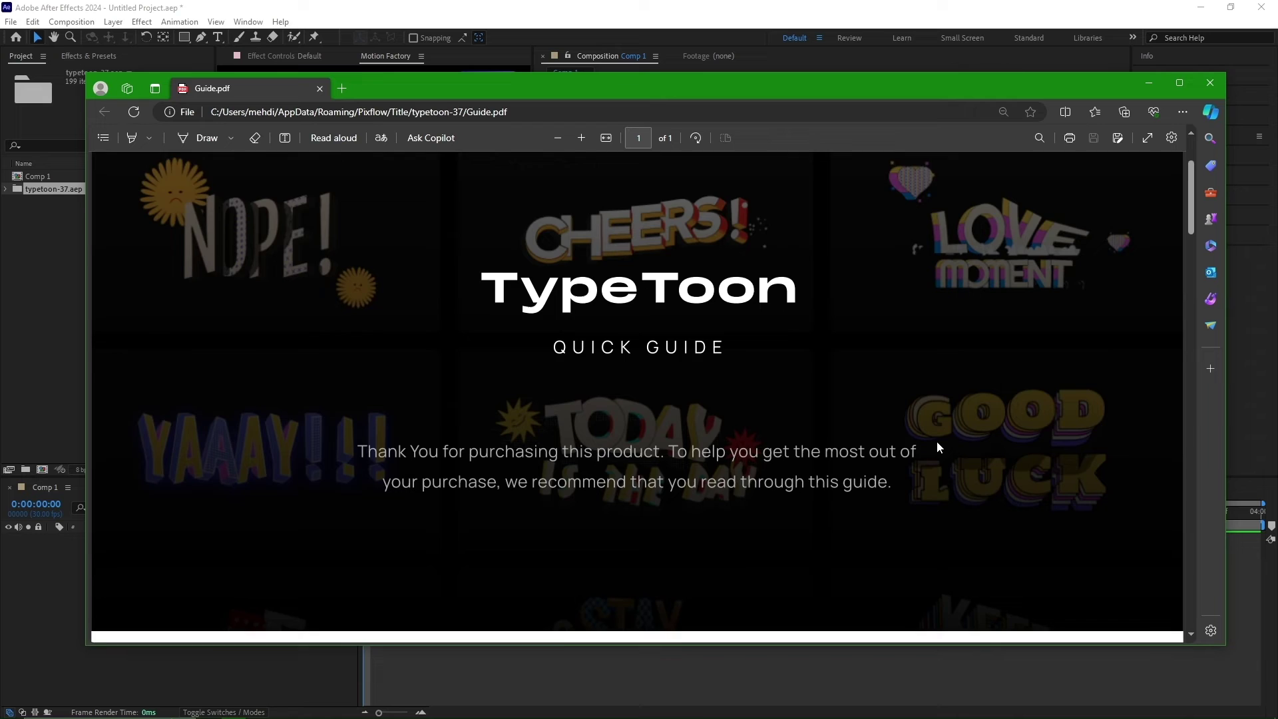
scroll(943, 438, down, 7)
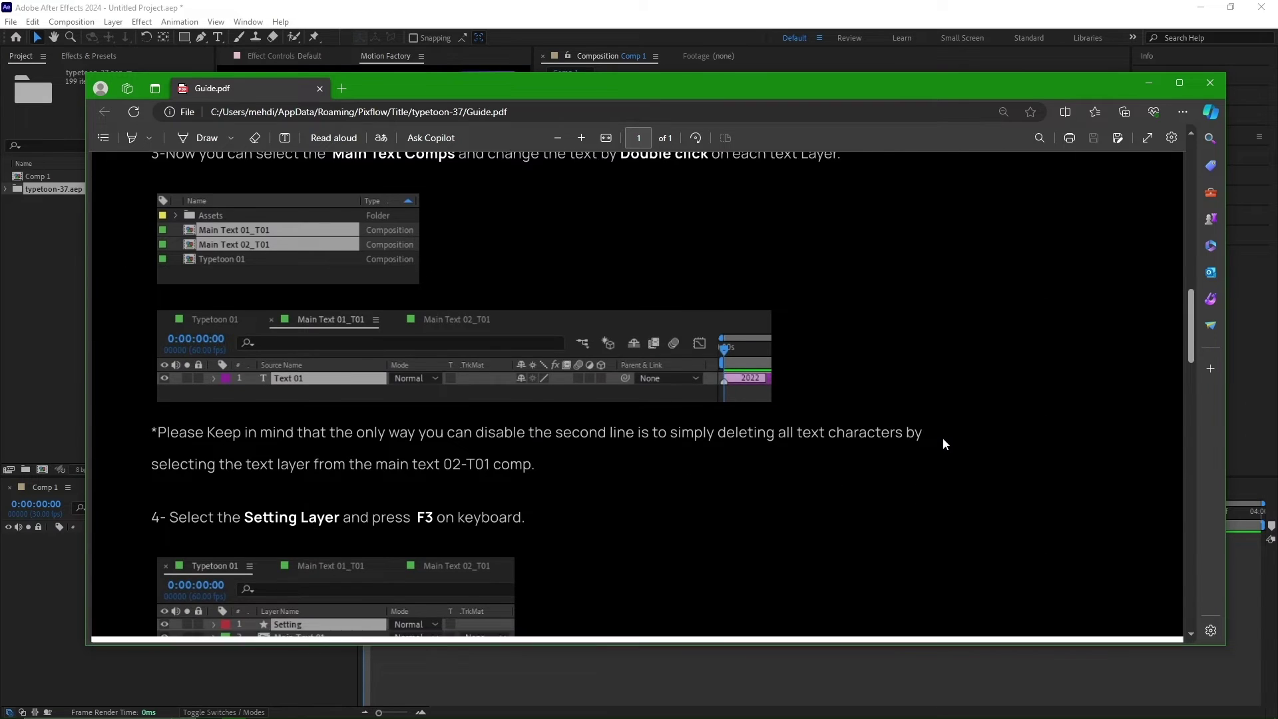
scroll(715, 430, down, 10)
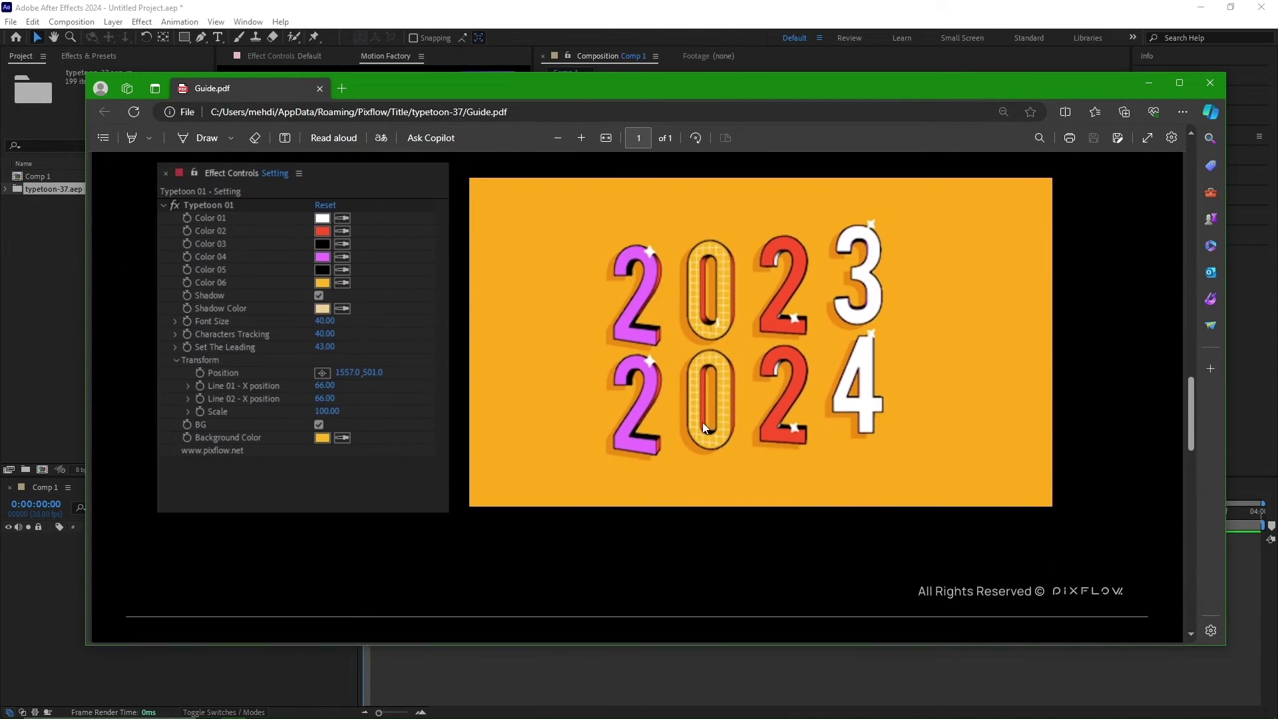
scroll(704, 425, down, 5)
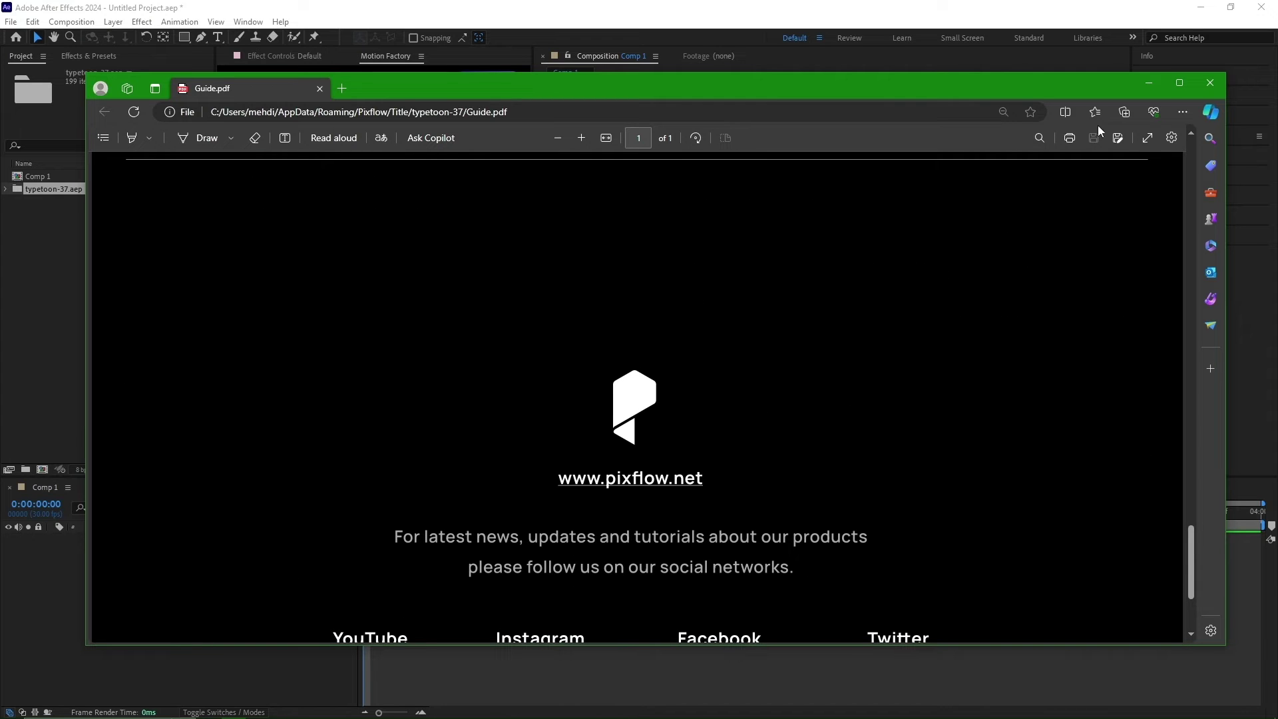
- Back in After Effects, search Overlay templates and download the first Punch Hole Transition
click(1149, 82)
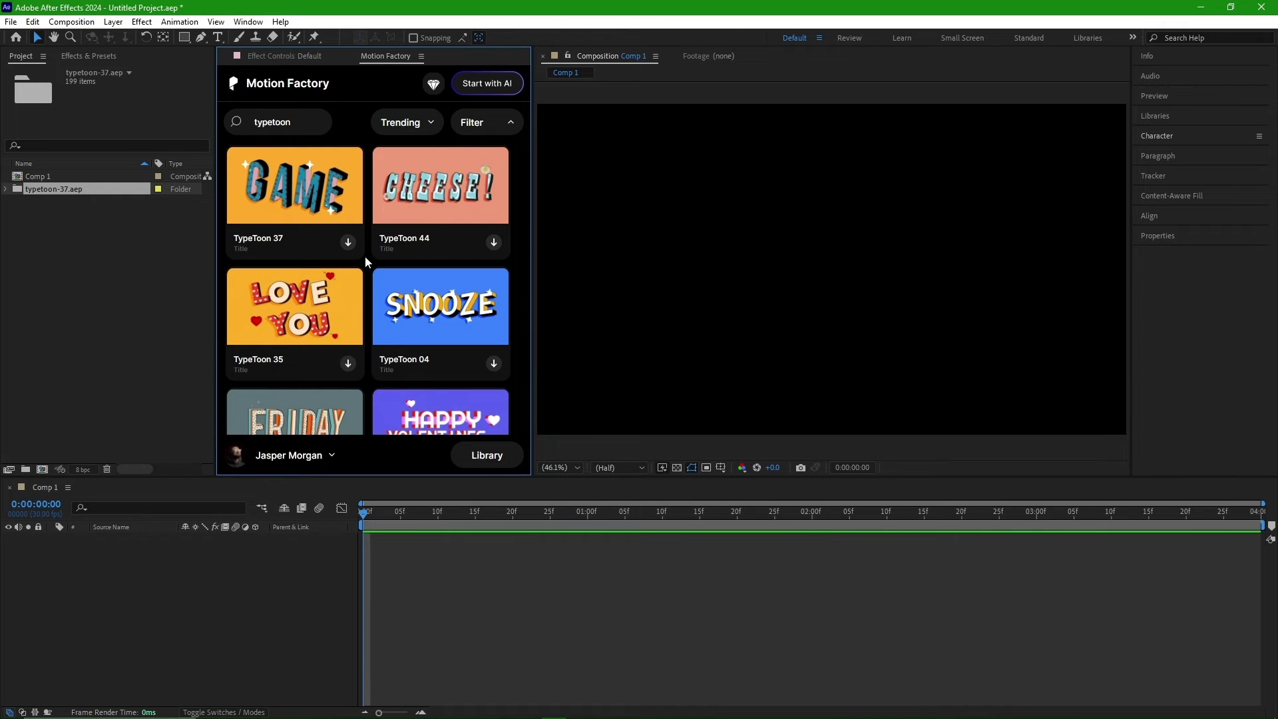
click(307, 117)
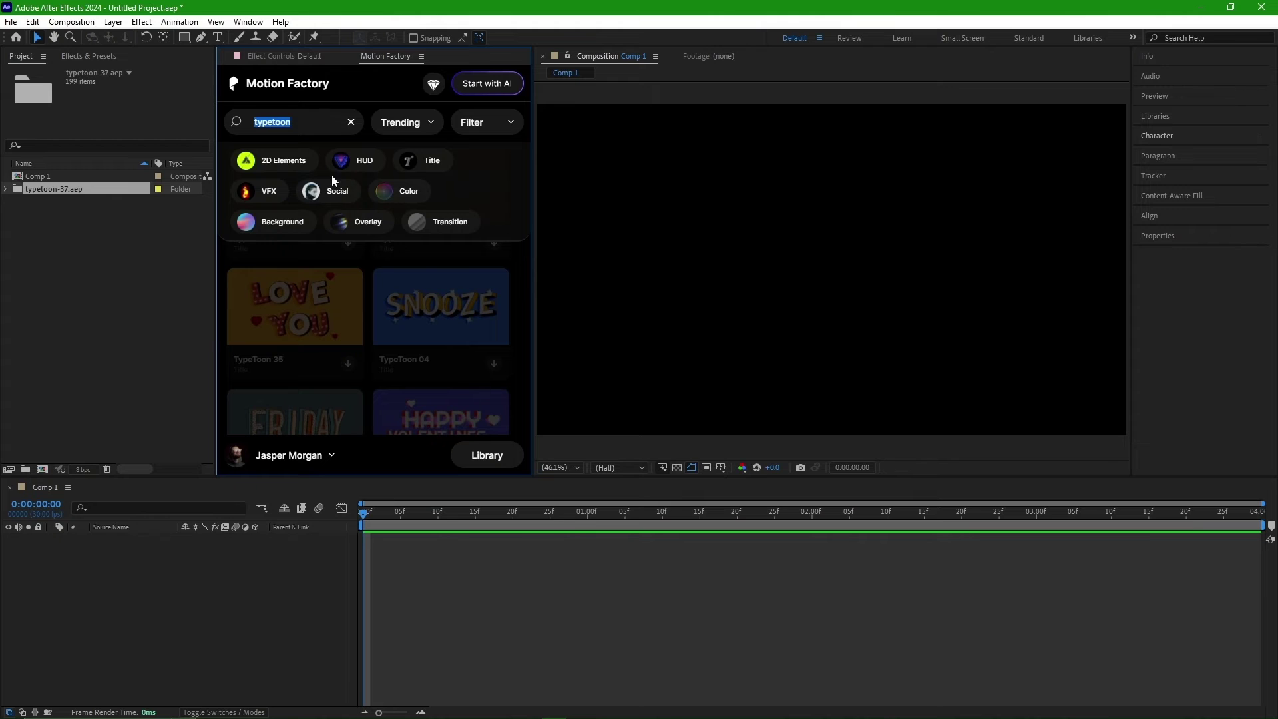
click(366, 221)
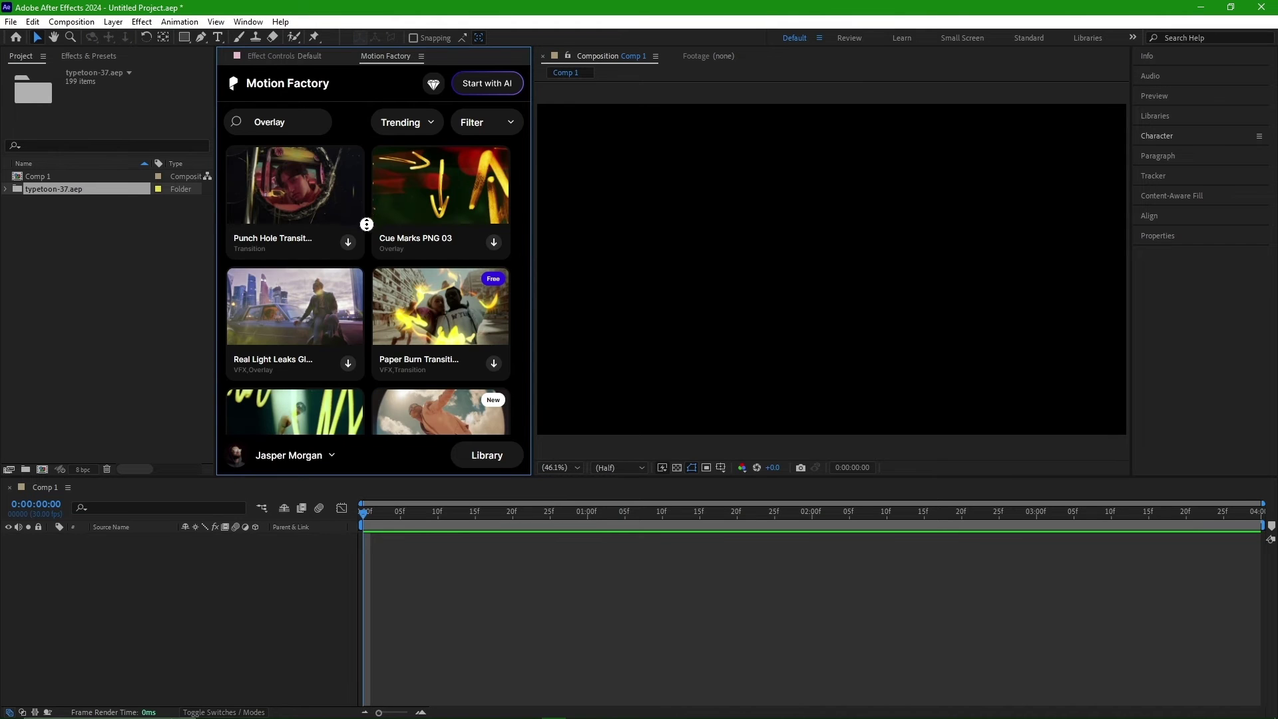
scroll(370, 218, down, 5)
scroll(364, 252, down, 4)
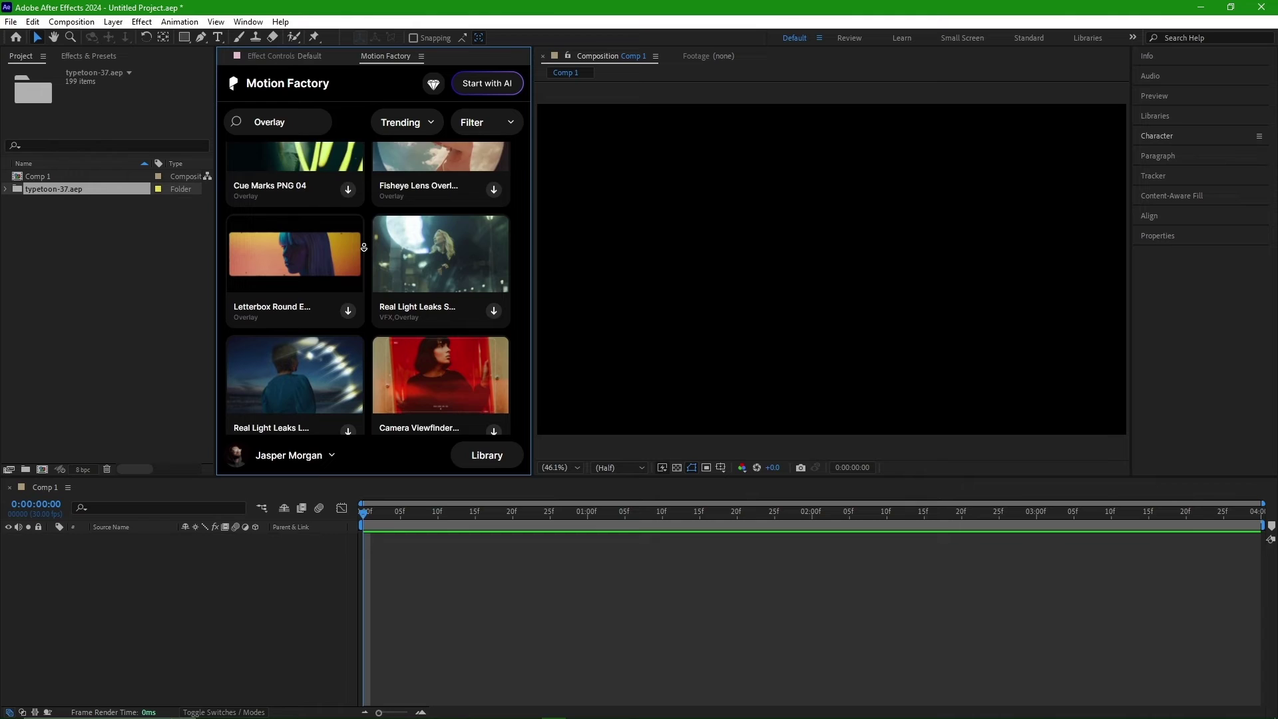
scroll(365, 233, down, 6)
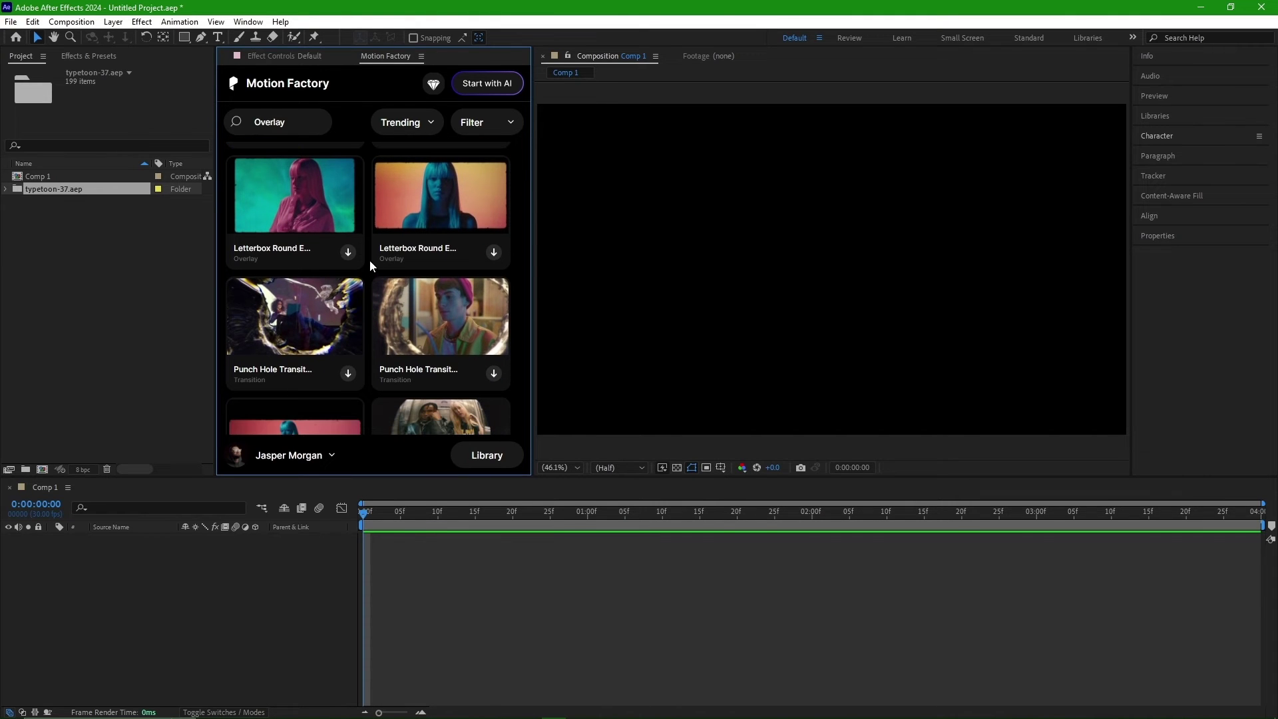
click(347, 374)
- Import Cyberpunk Elements from the Library, add Element 08 to Comp 1 and preview it
click(486, 455)
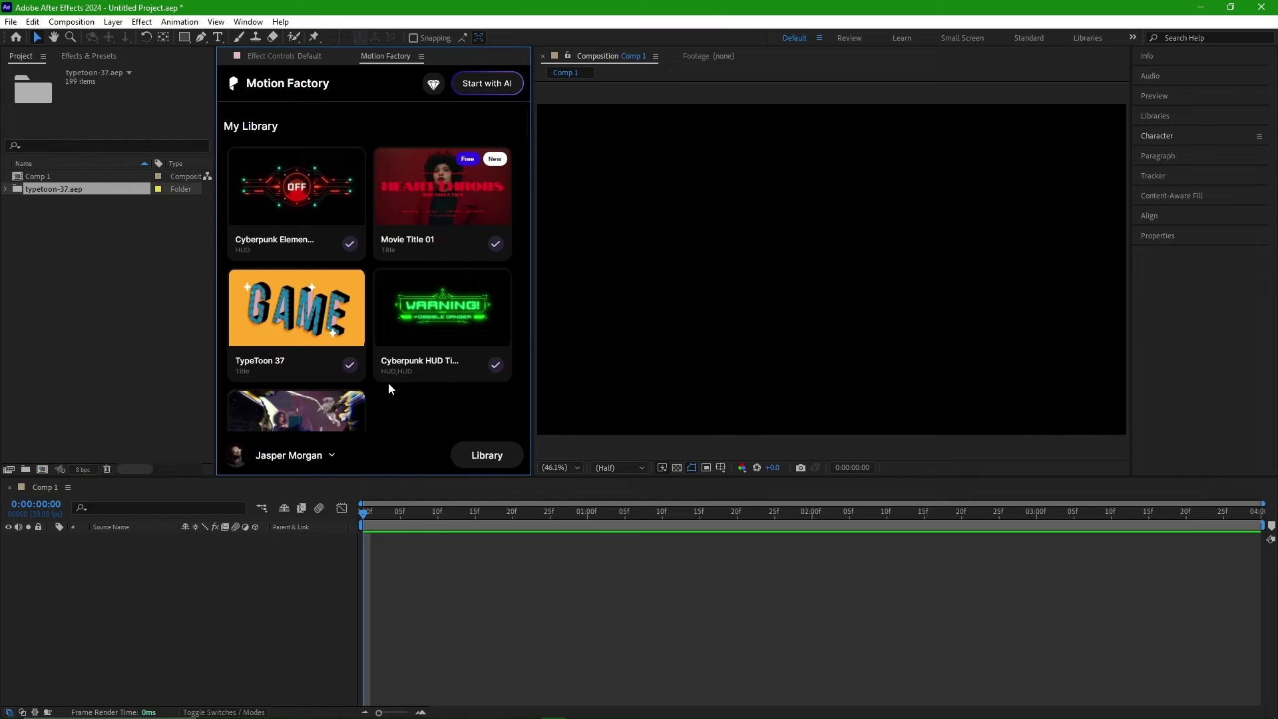
click(350, 245)
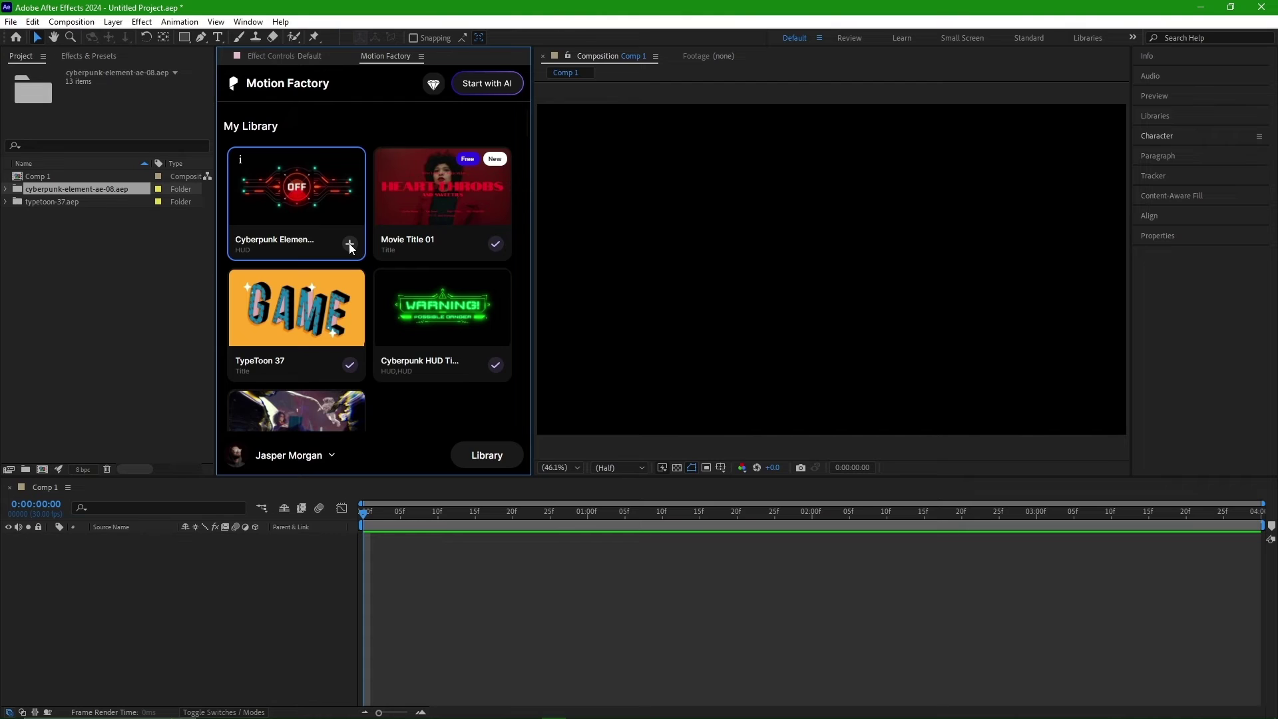
click(8, 191)
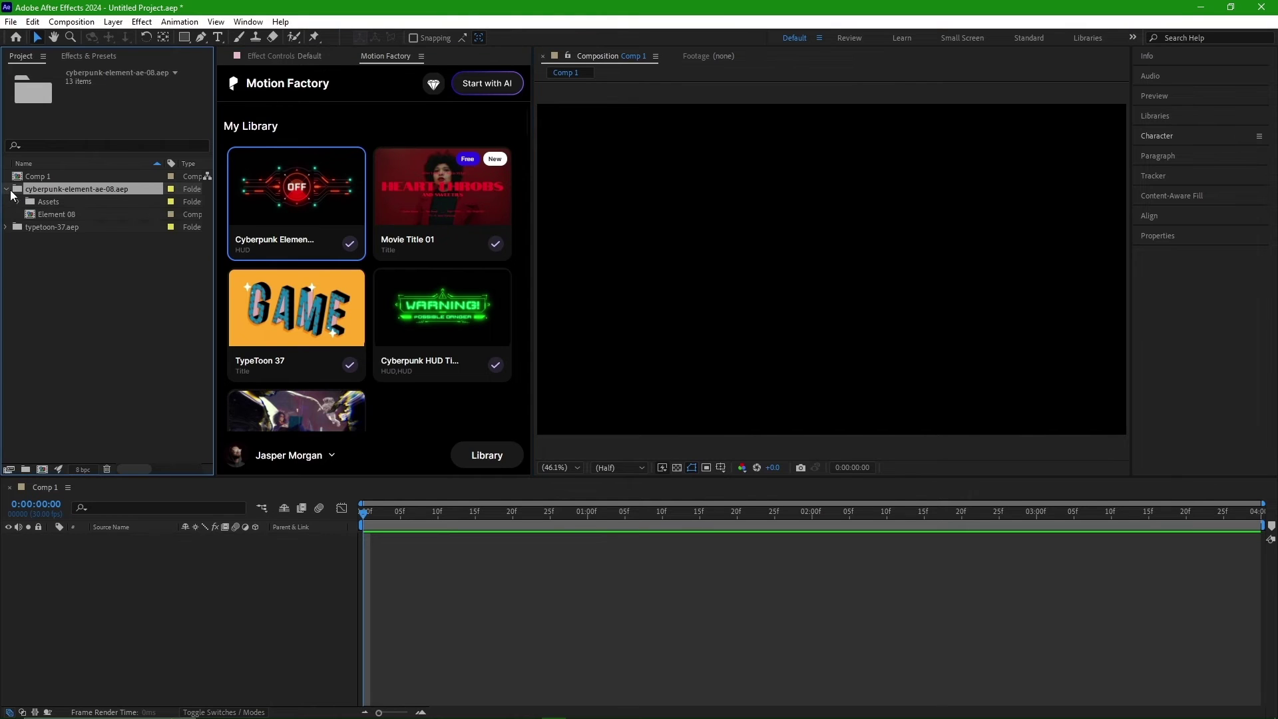
drag(73, 214, 94, 576)
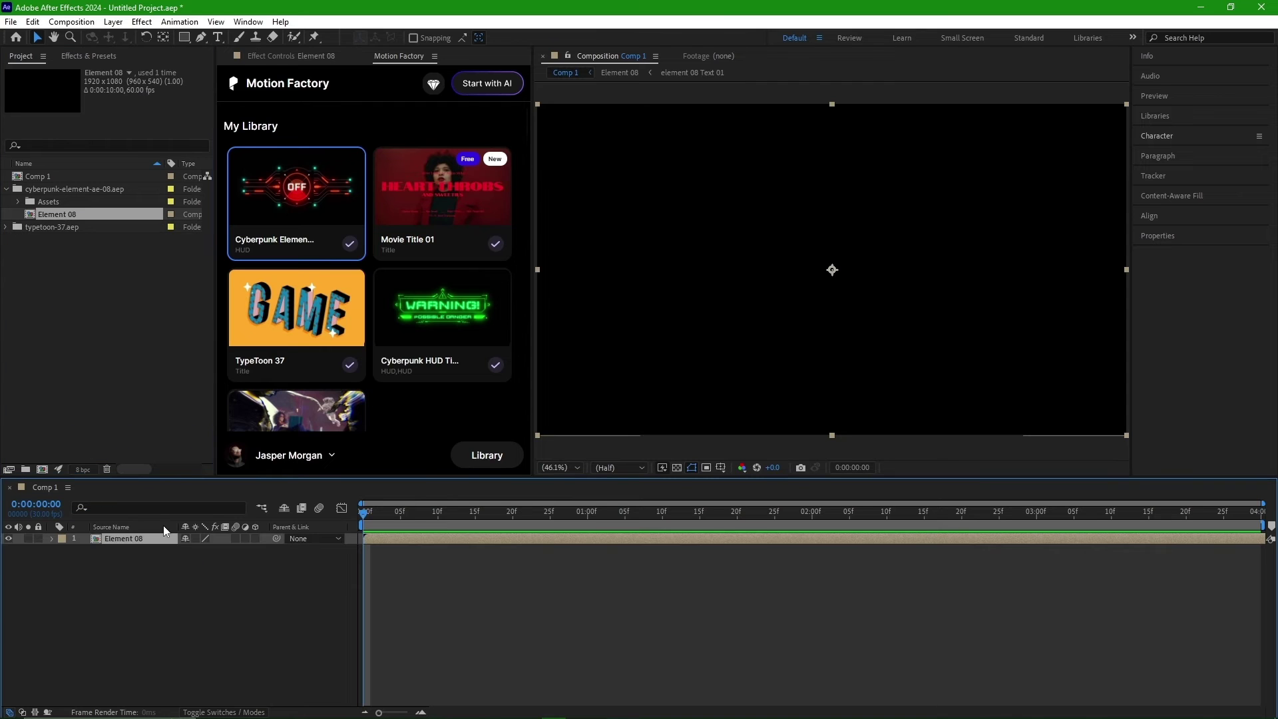
click(300, 569)
key(space)
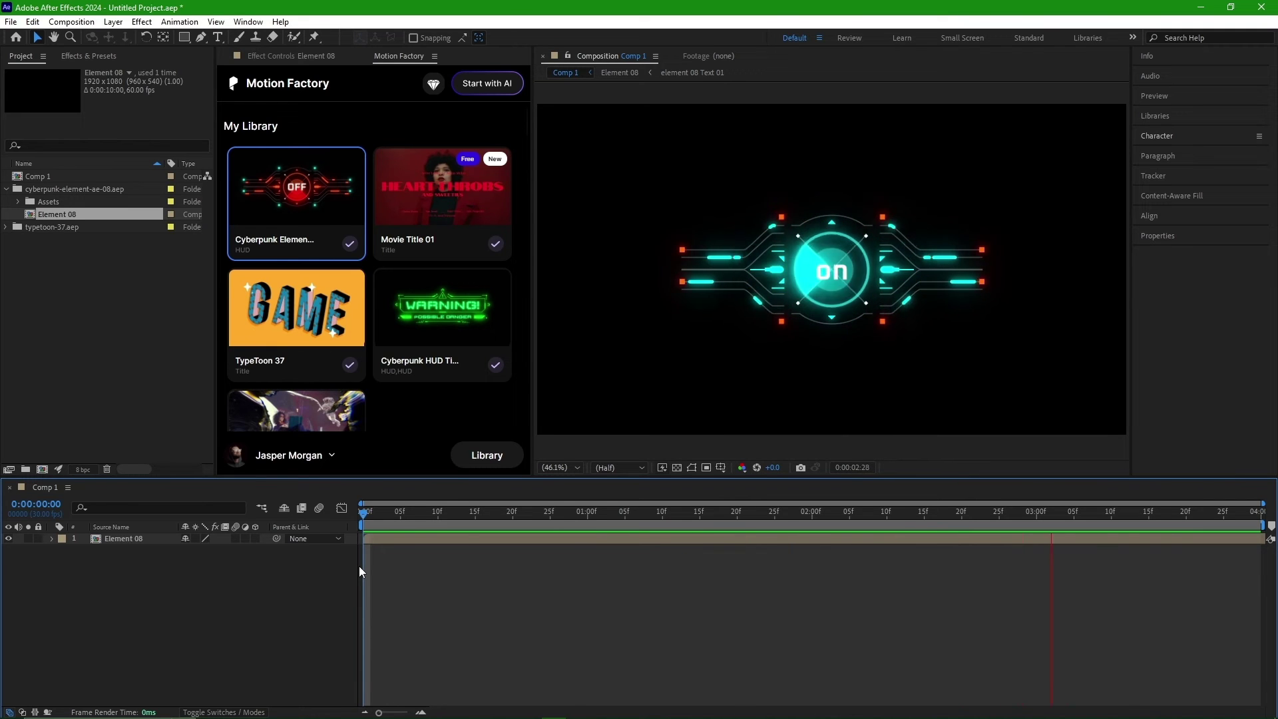
- Open the Element 08 comp and set the Setting layer's Color 01 to green
double_click(137, 541)
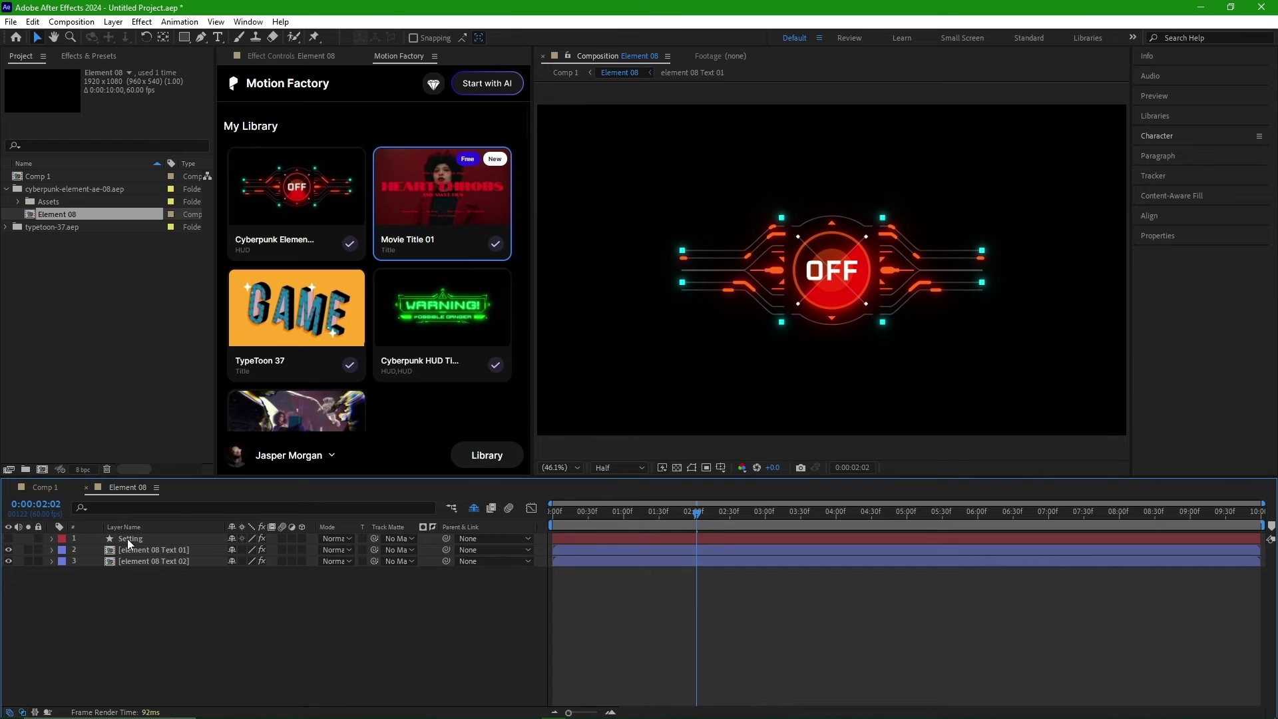
click(127, 538)
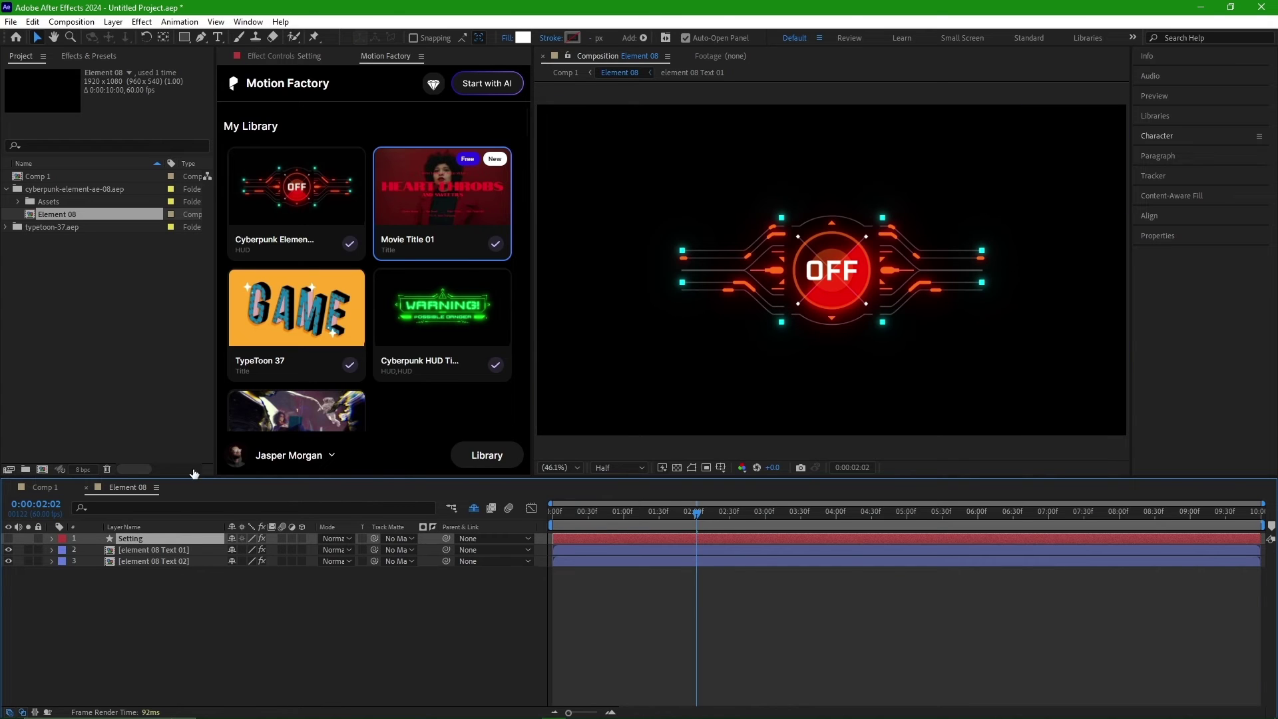
click(291, 58)
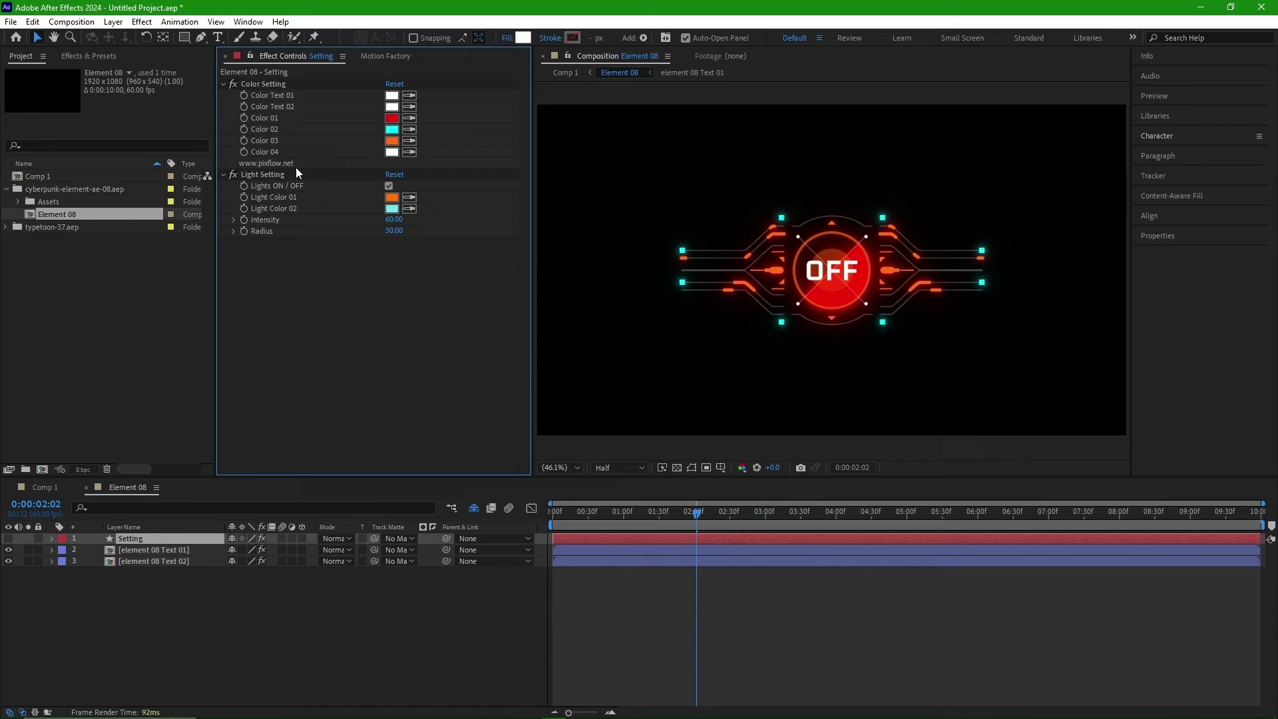
click(392, 118)
click(346, 311)
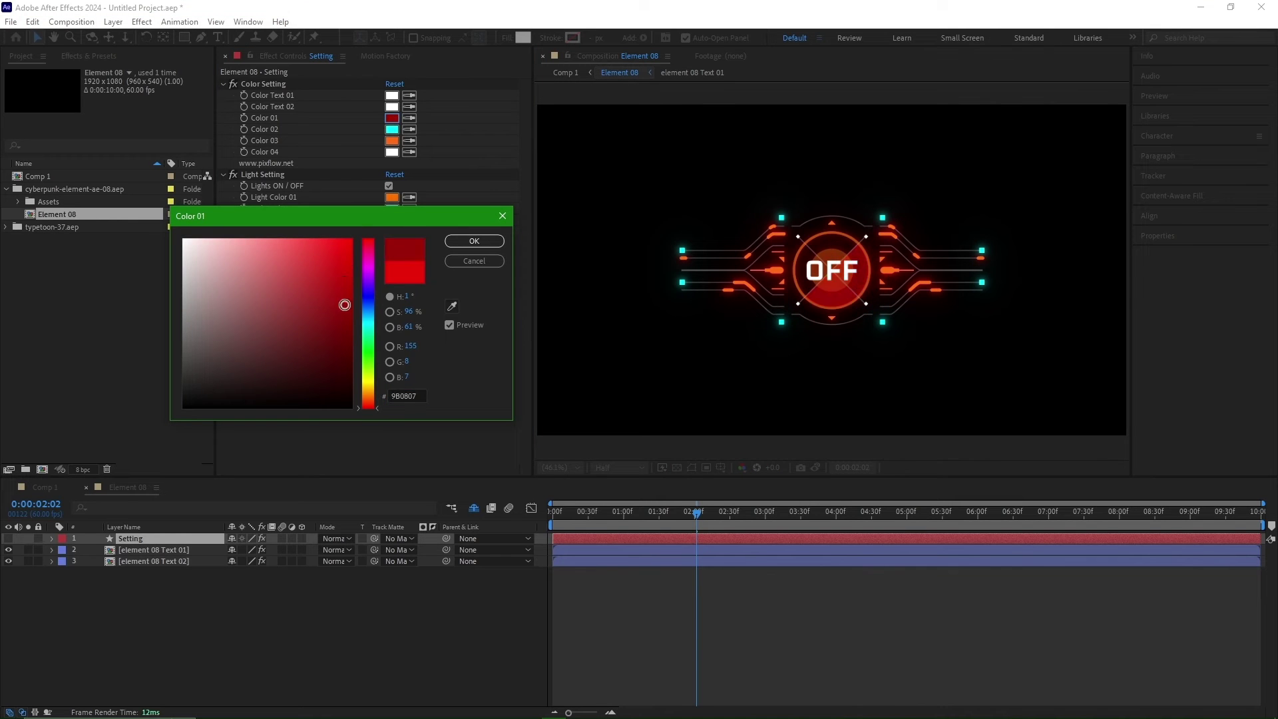
click(368, 353)
click(474, 241)
- Set Color 02 to blue, Color 03 to red and Color Text 01 to magenta
click(392, 129)
click(368, 295)
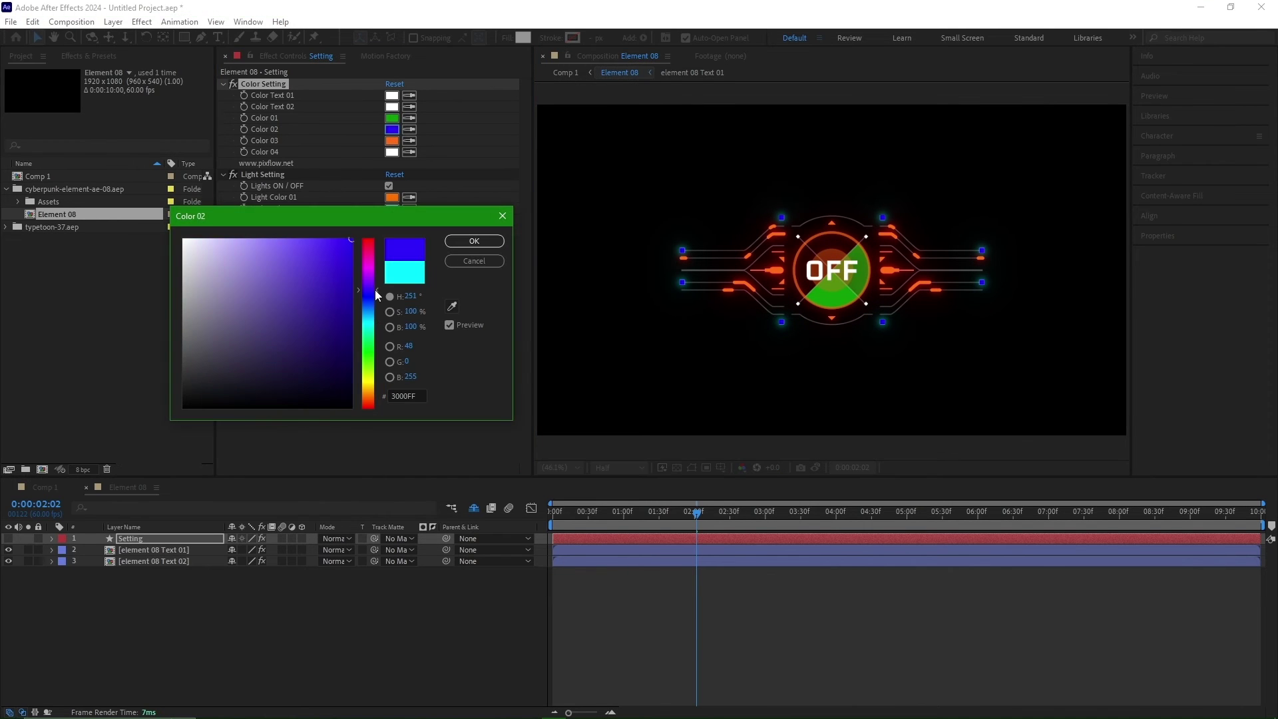
click(473, 241)
click(392, 140)
click(371, 401)
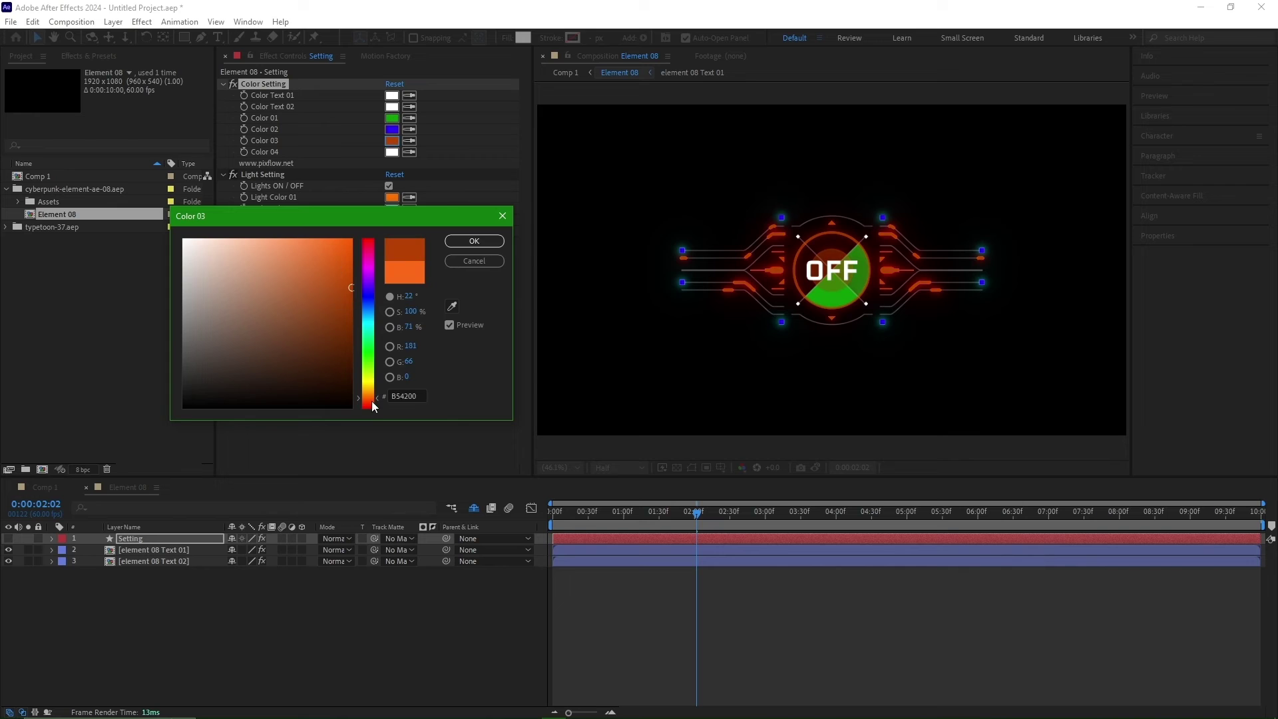
click(474, 241)
click(392, 96)
click(241, 243)
click(368, 267)
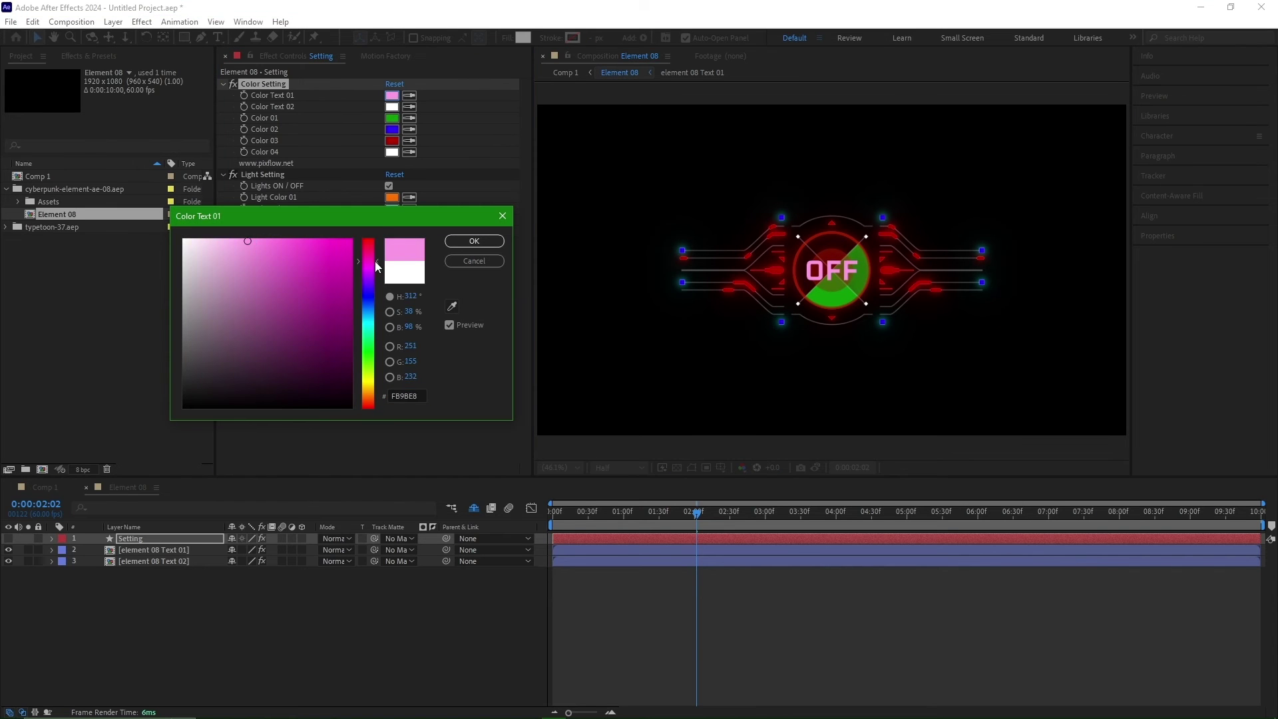
click(473, 240)
- Set Light Color 01 and Light Color 02 to yellow-green
click(392, 196)
click(372, 374)
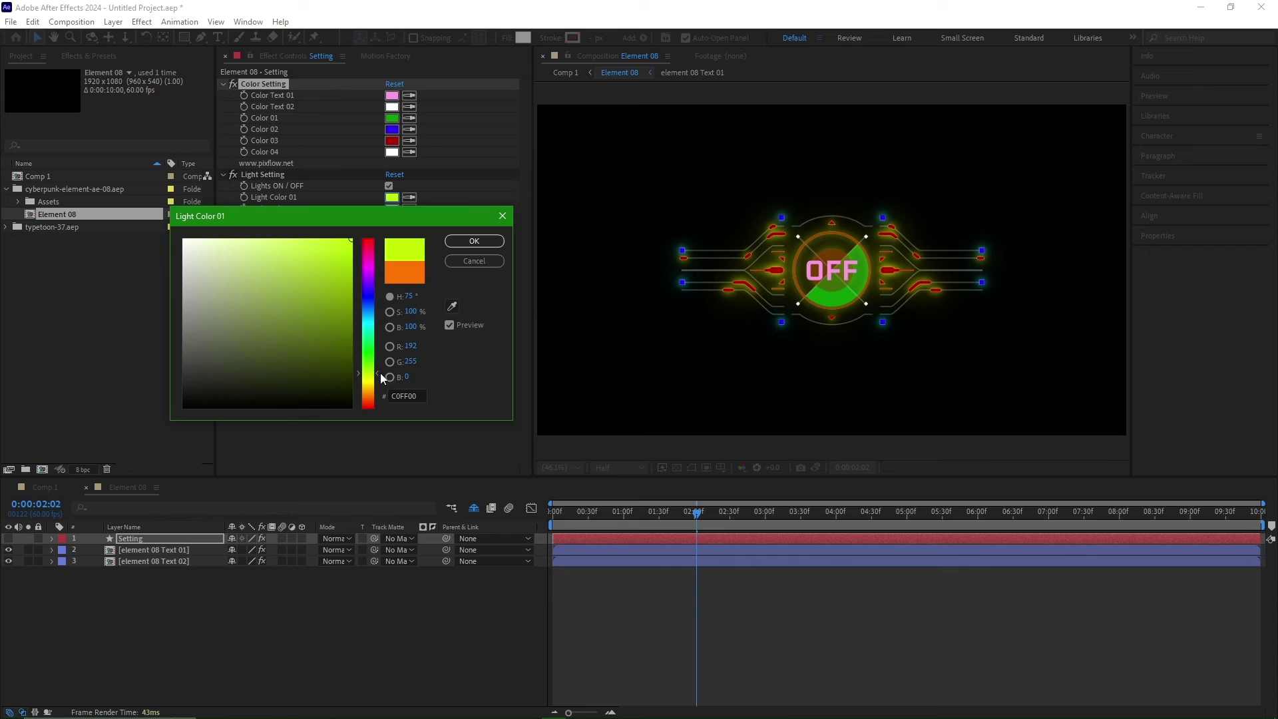
click(473, 241)
click(392, 208)
click(372, 374)
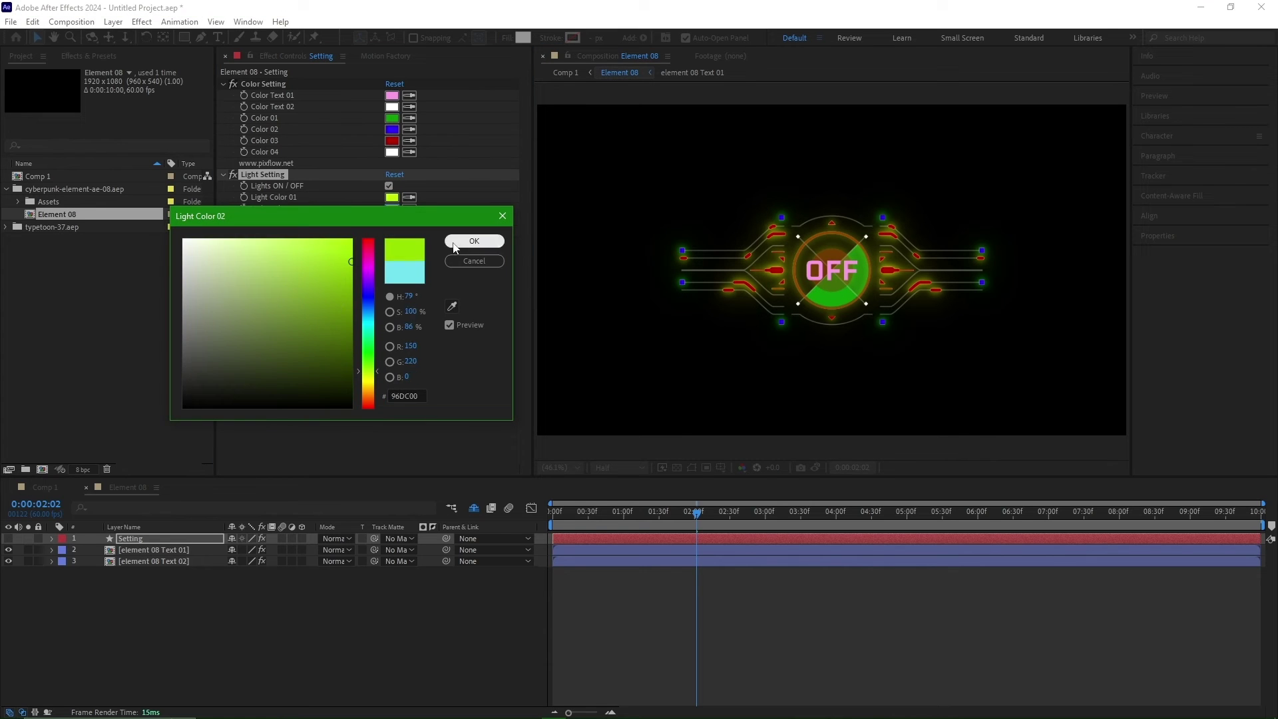
click(474, 241)
- Toggle the HUD lights off and reset the Light and Color Settings to defaults
click(388, 187)
click(395, 174)
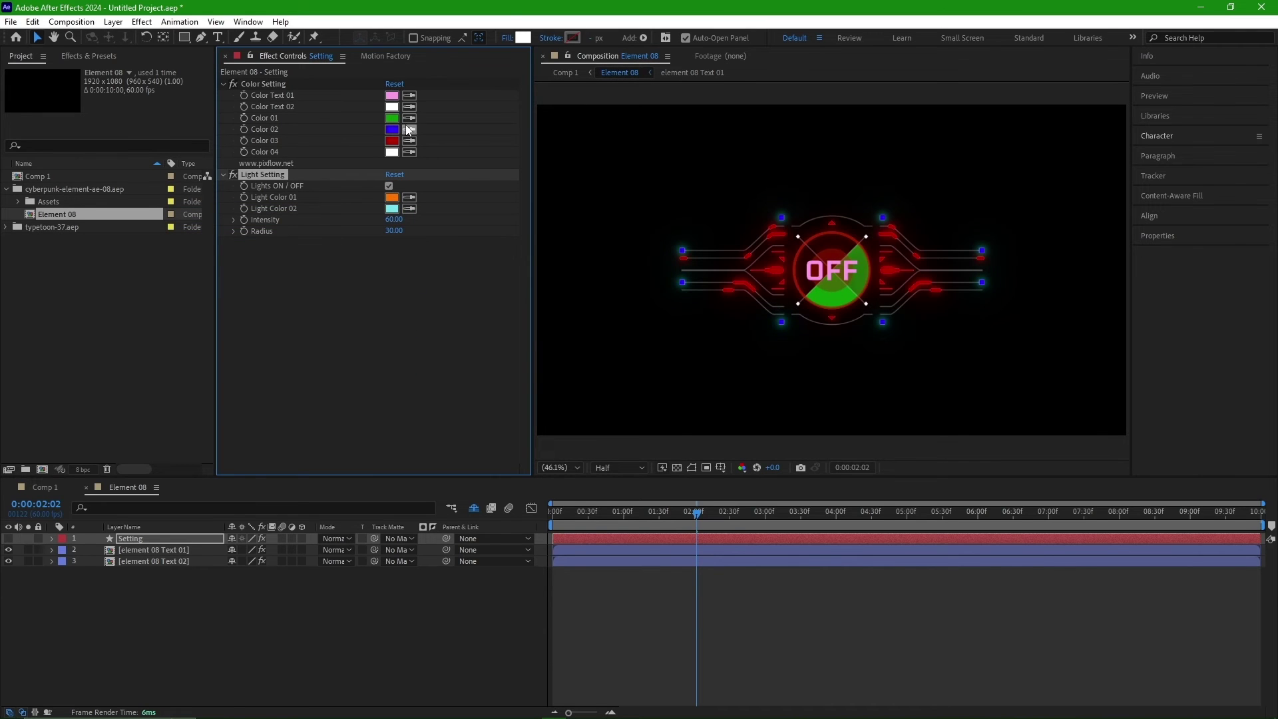
click(394, 84)
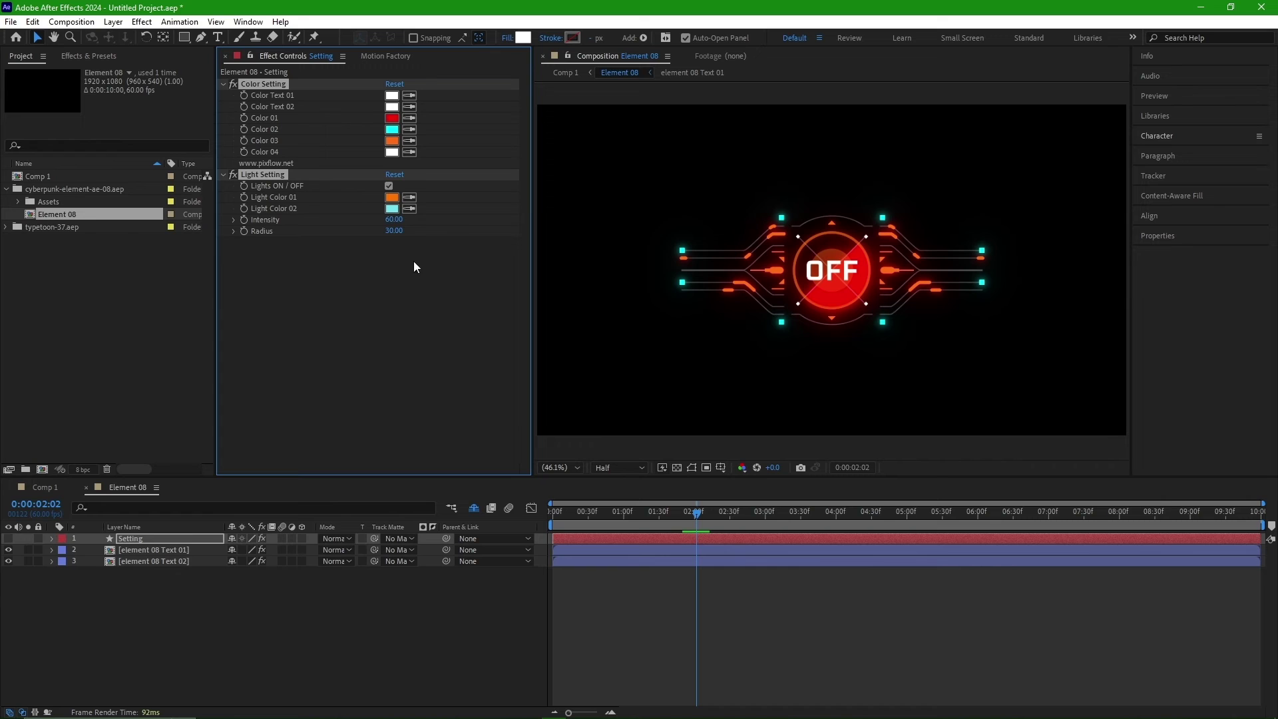
- Import Movie Title 01, open its composition and preview the HEARTTHROBS title
click(379, 57)
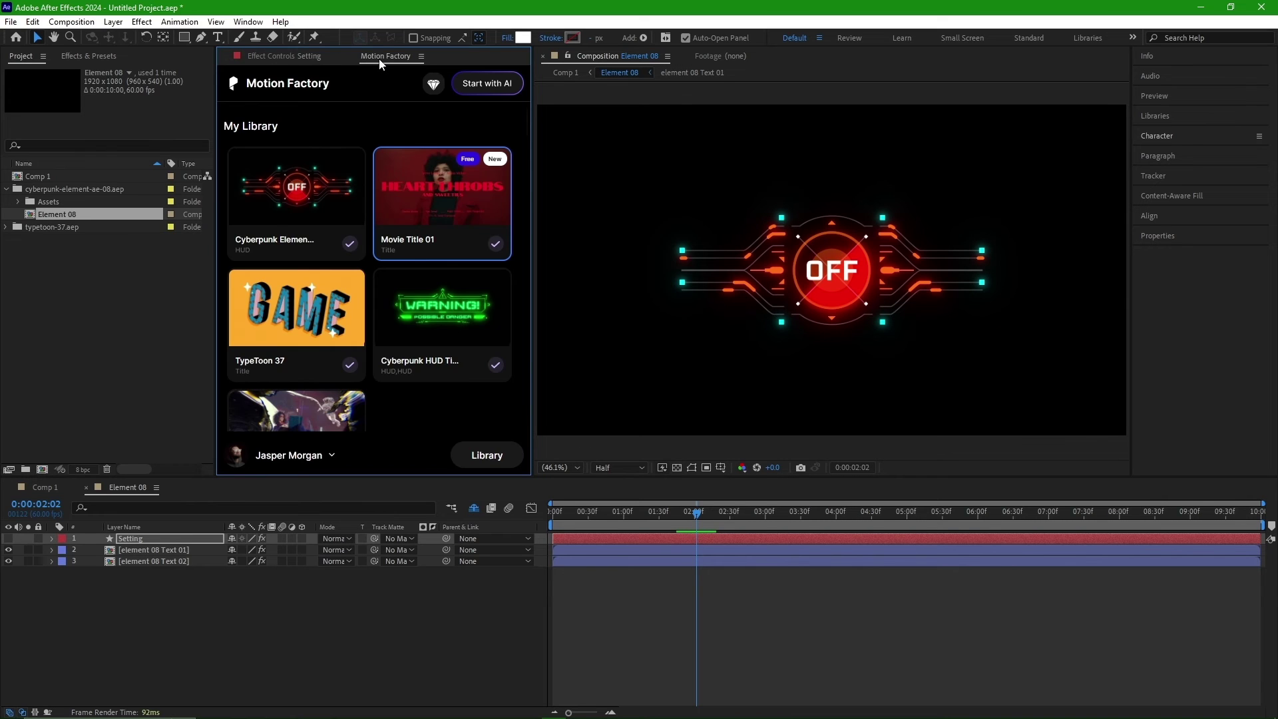
click(495, 247)
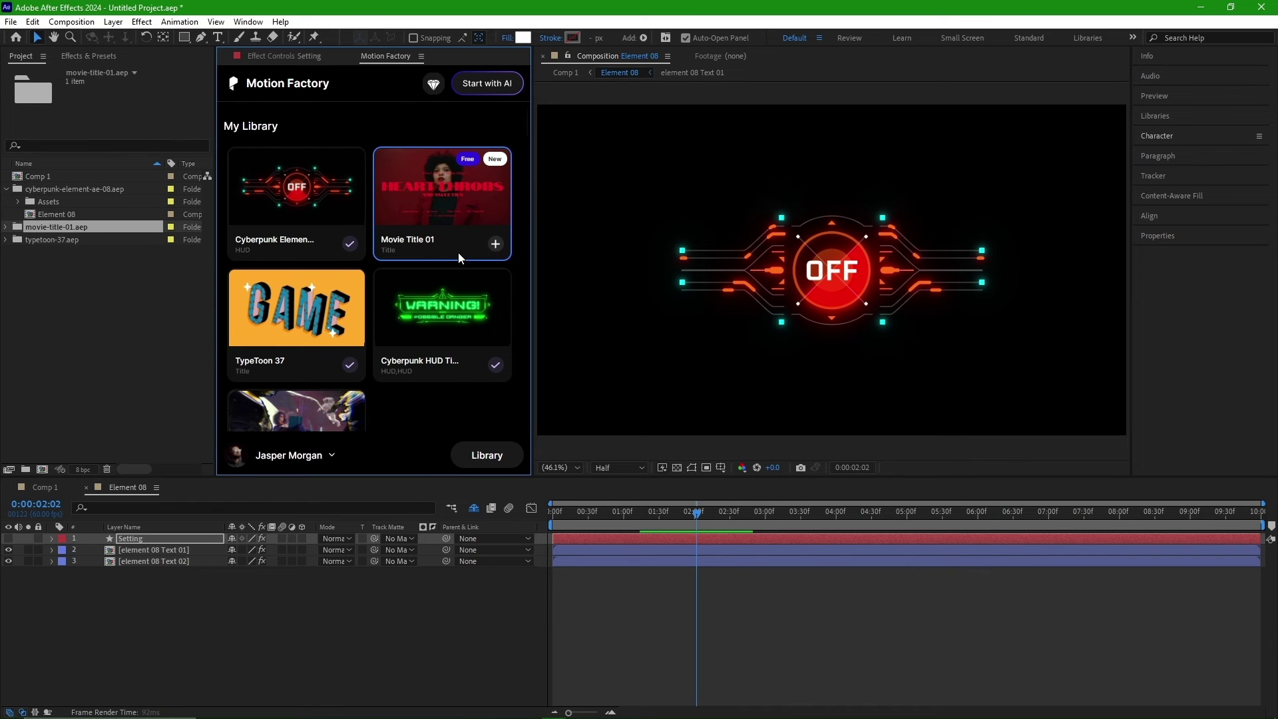
click(8, 233)
click(8, 232)
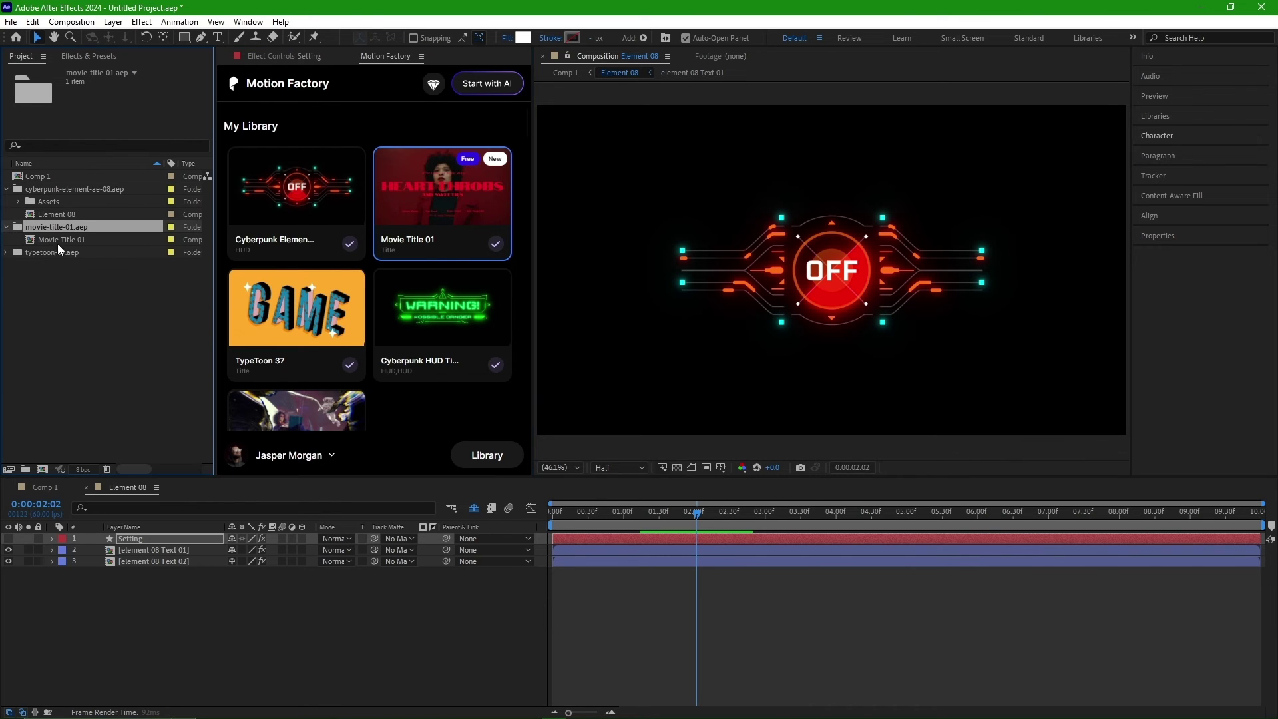
double_click(70, 238)
key(space)
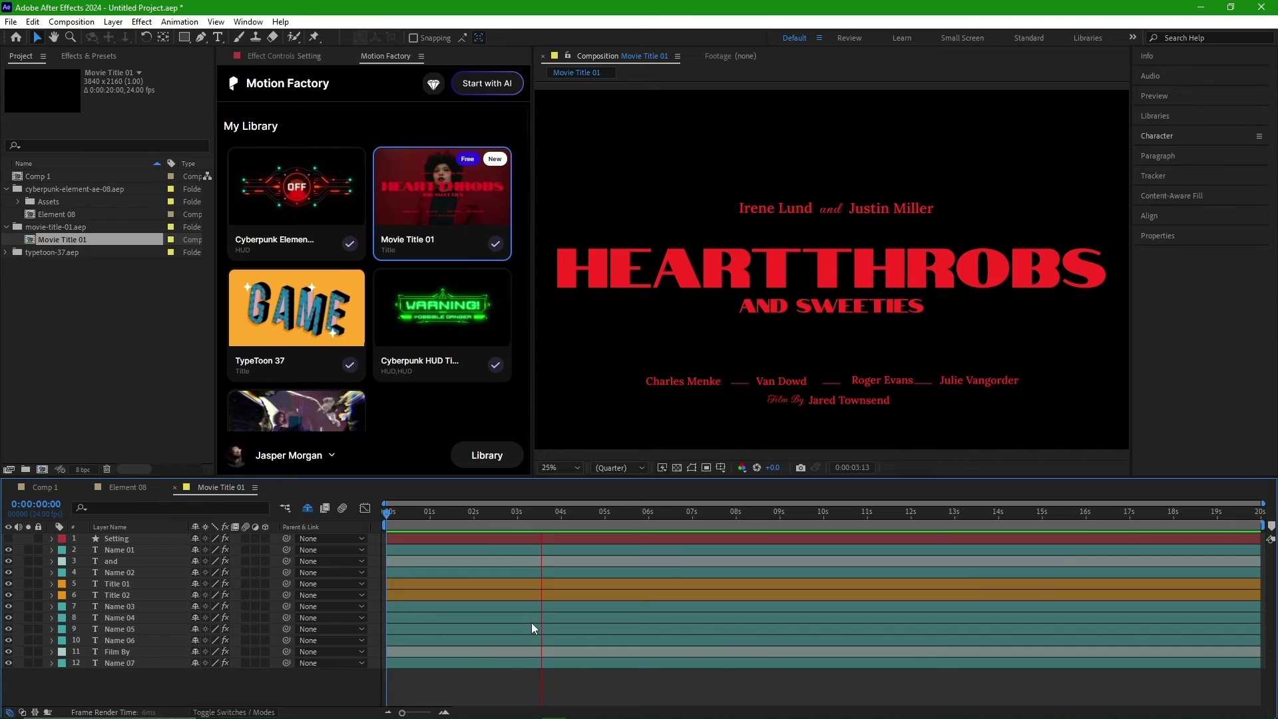
key(space)
- Retype the title word HEARTTHROBS as DEVOTION and preview the animation
click(219, 37)
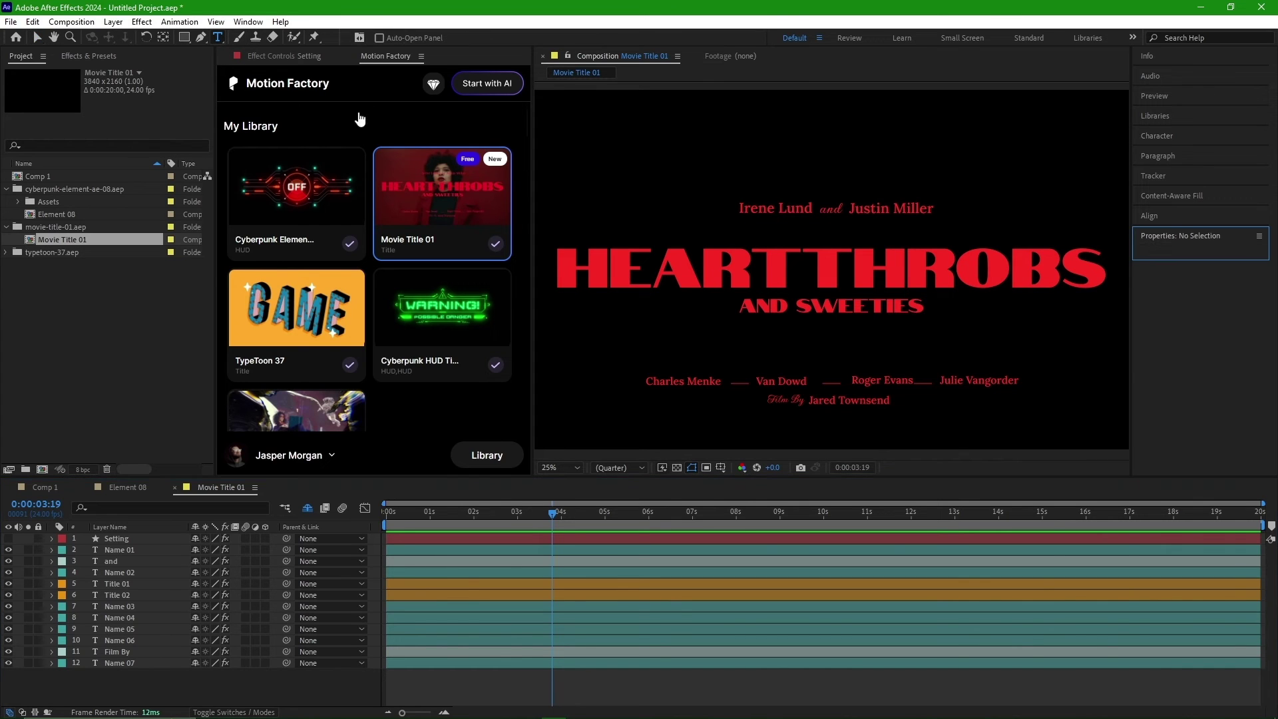
double_click(636, 281)
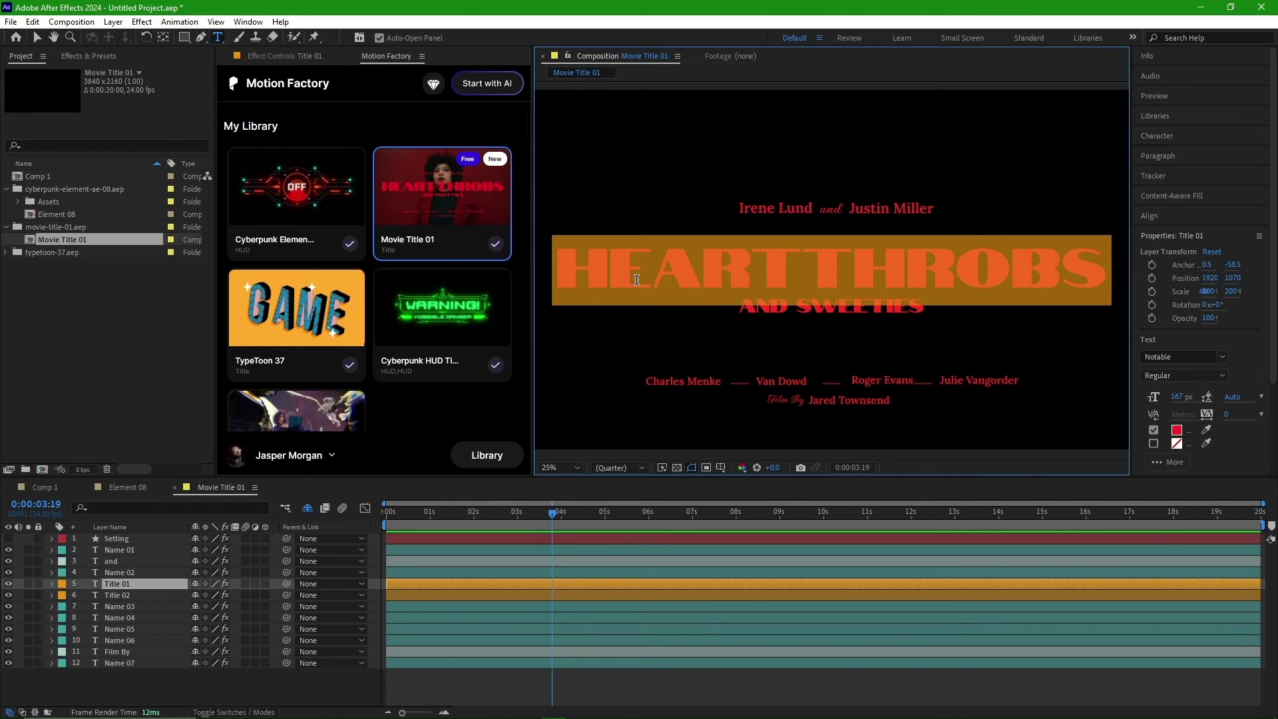
text(DE)
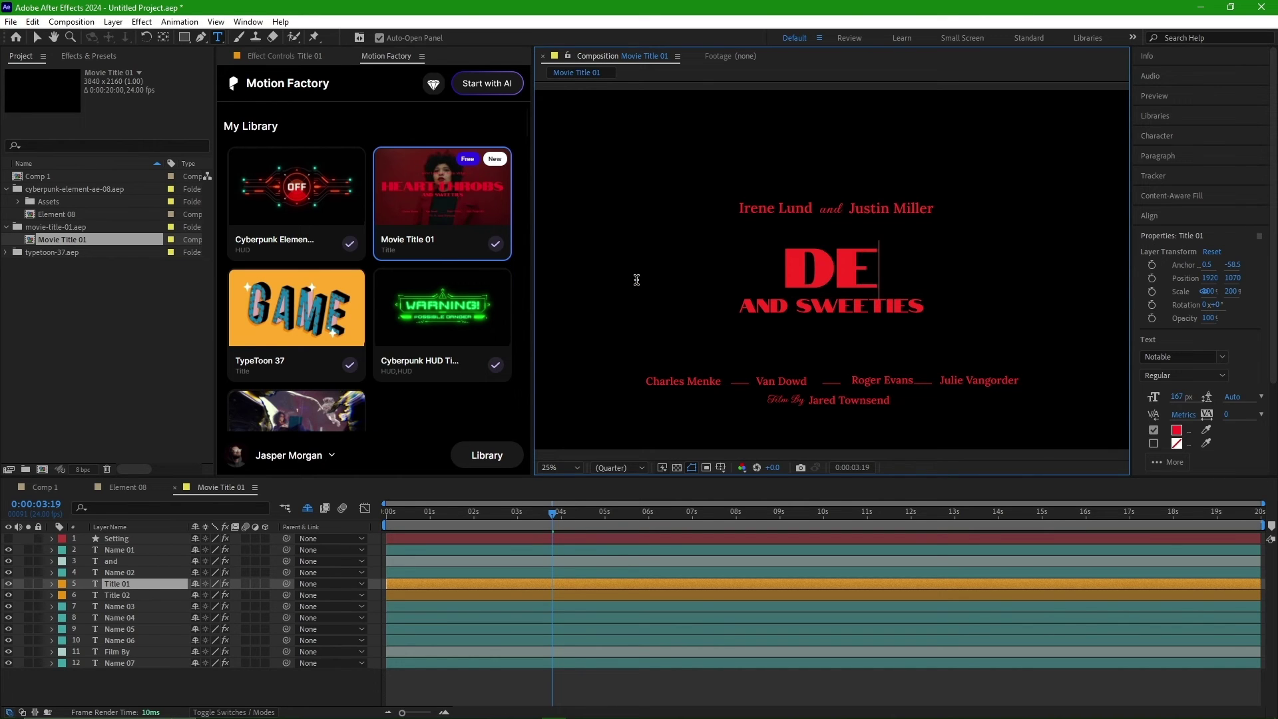
text(VOTION)
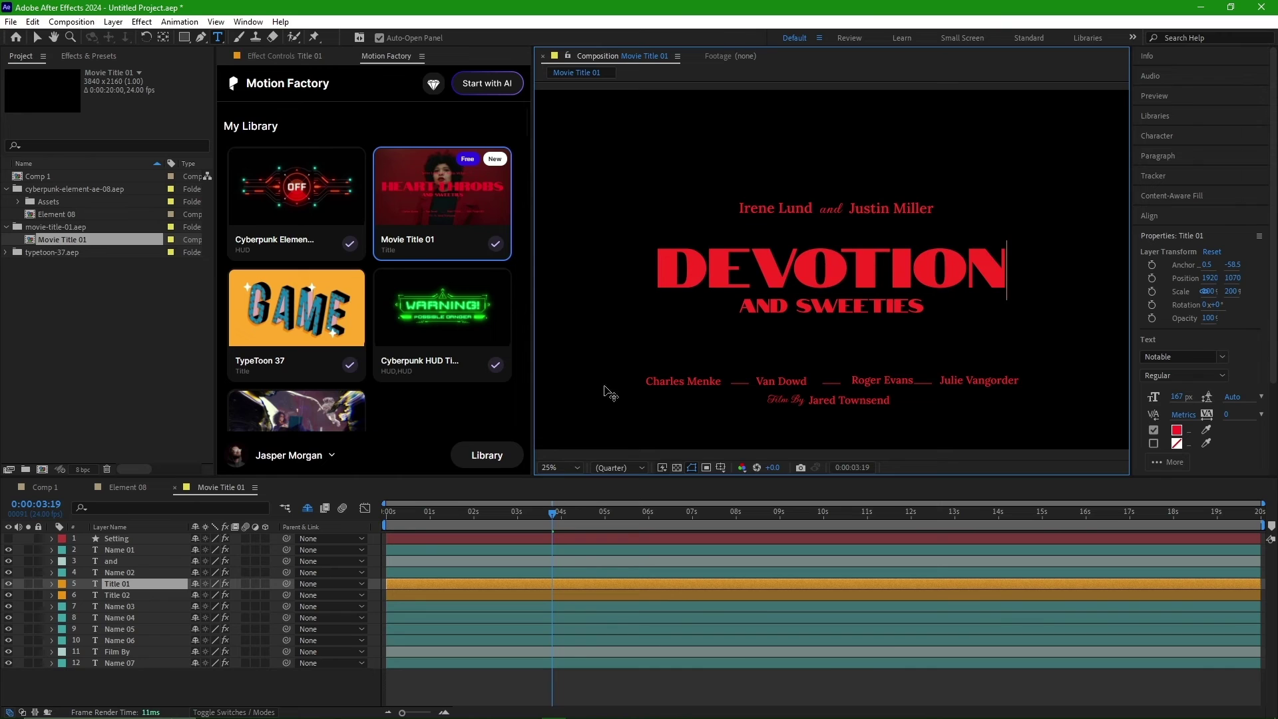
key(Escape)
key(space)
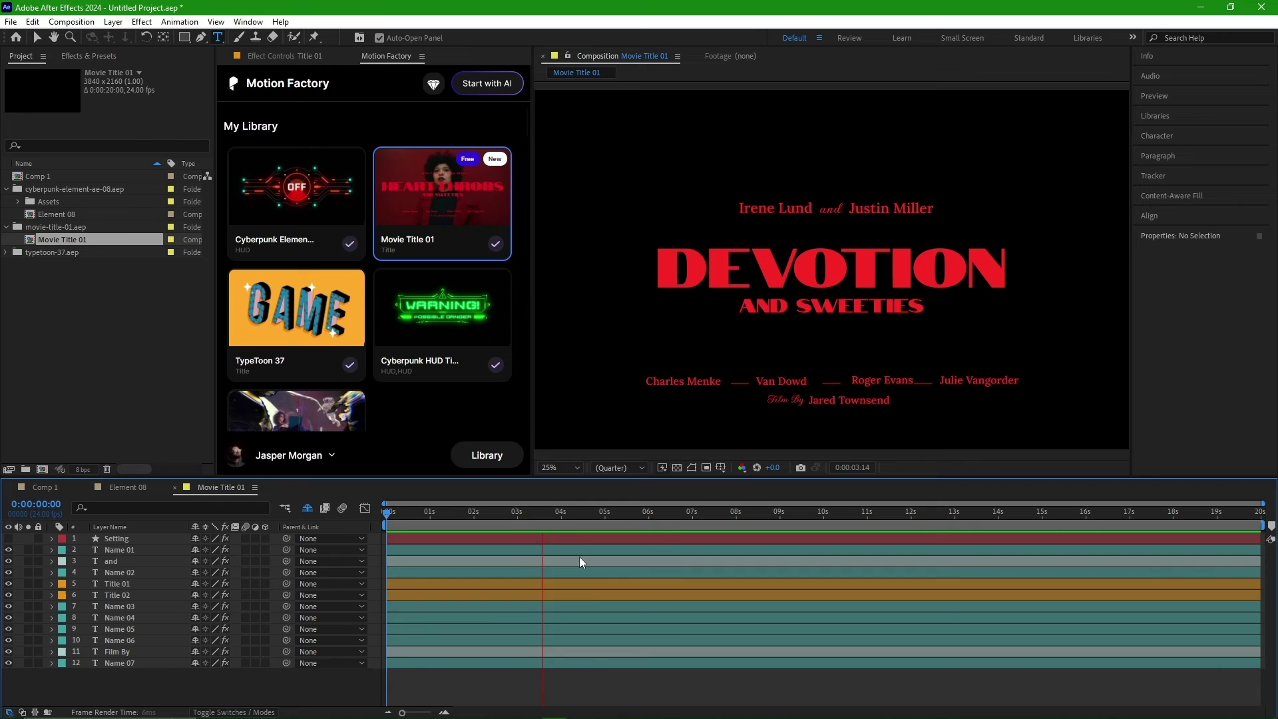
- Try a yellow Text Color 01 on the Setting layer, then cancel to keep red
click(130, 542)
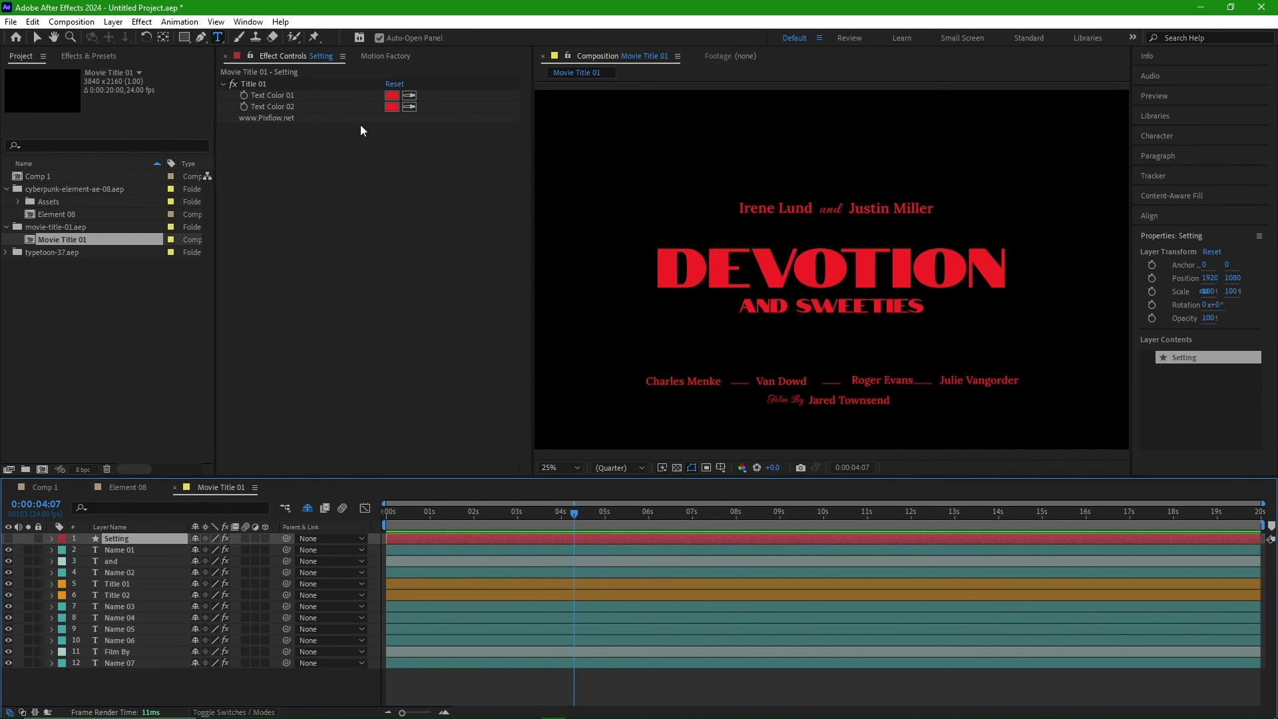
click(390, 96)
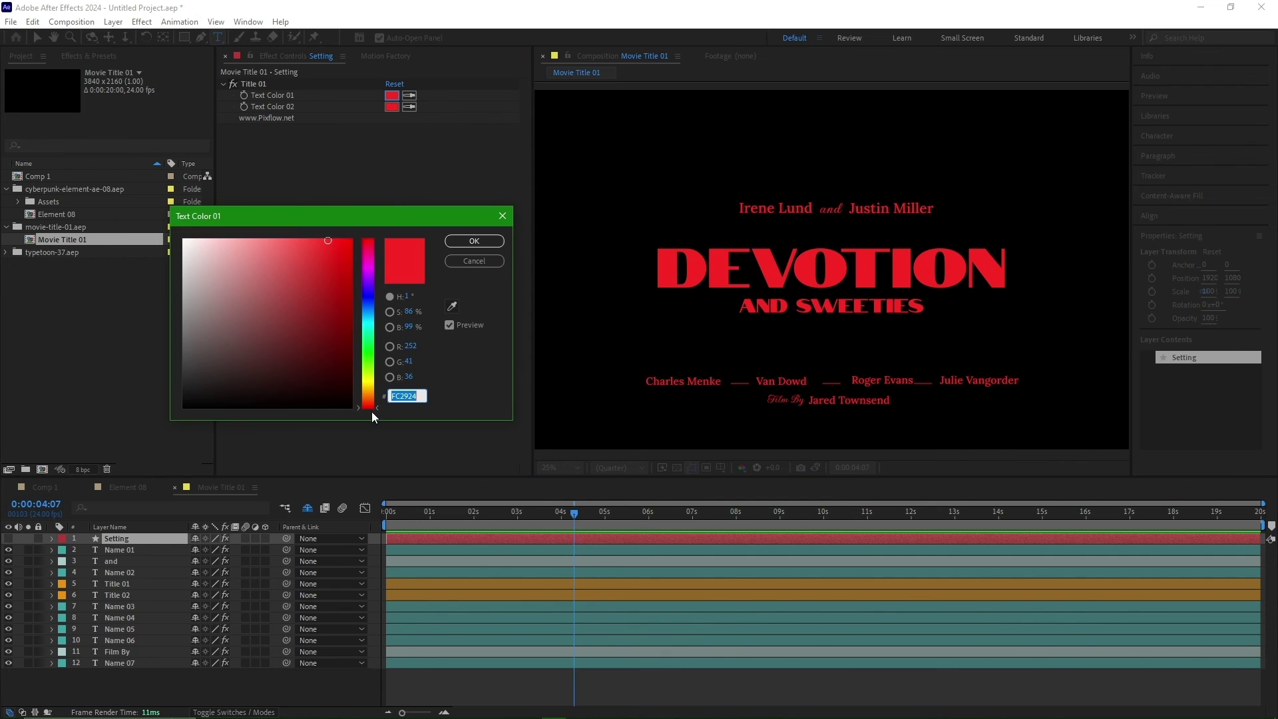
drag(371, 407, 401, 324)
click(500, 261)
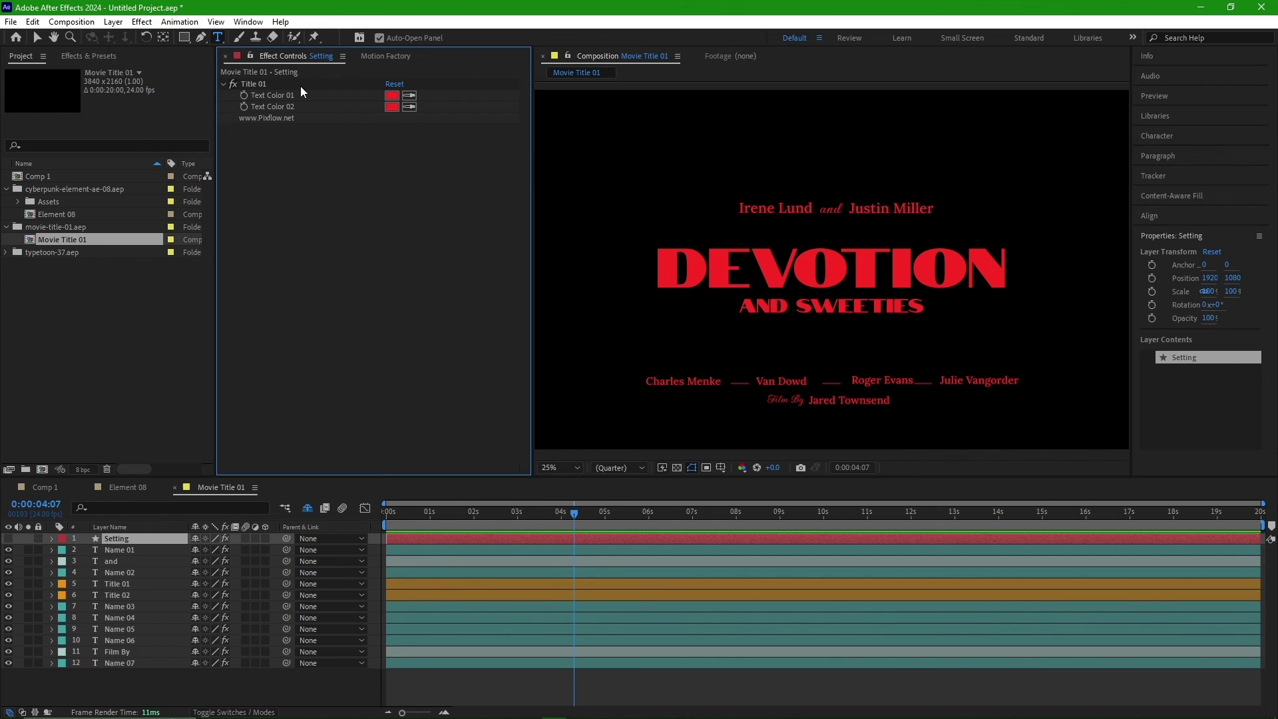
click(374, 57)
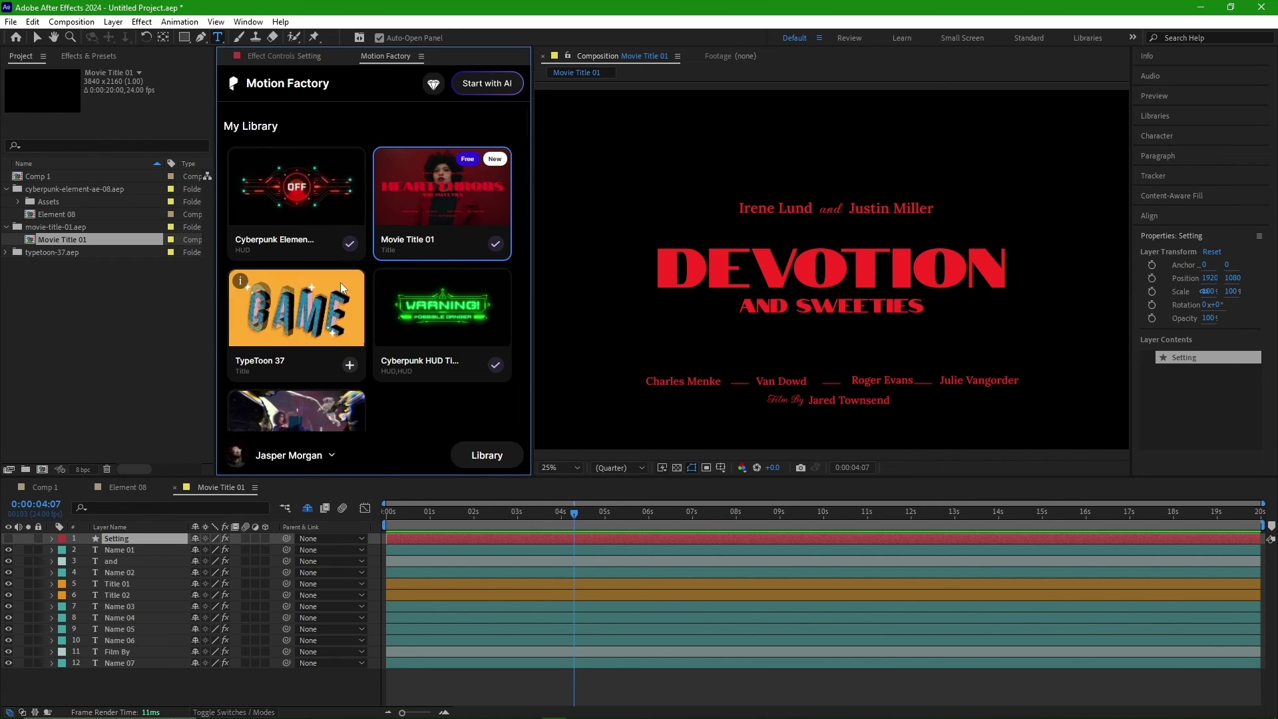
- Import the Punch Hole Transition footage into the project
scroll(347, 378, down, 1)
click(349, 411)
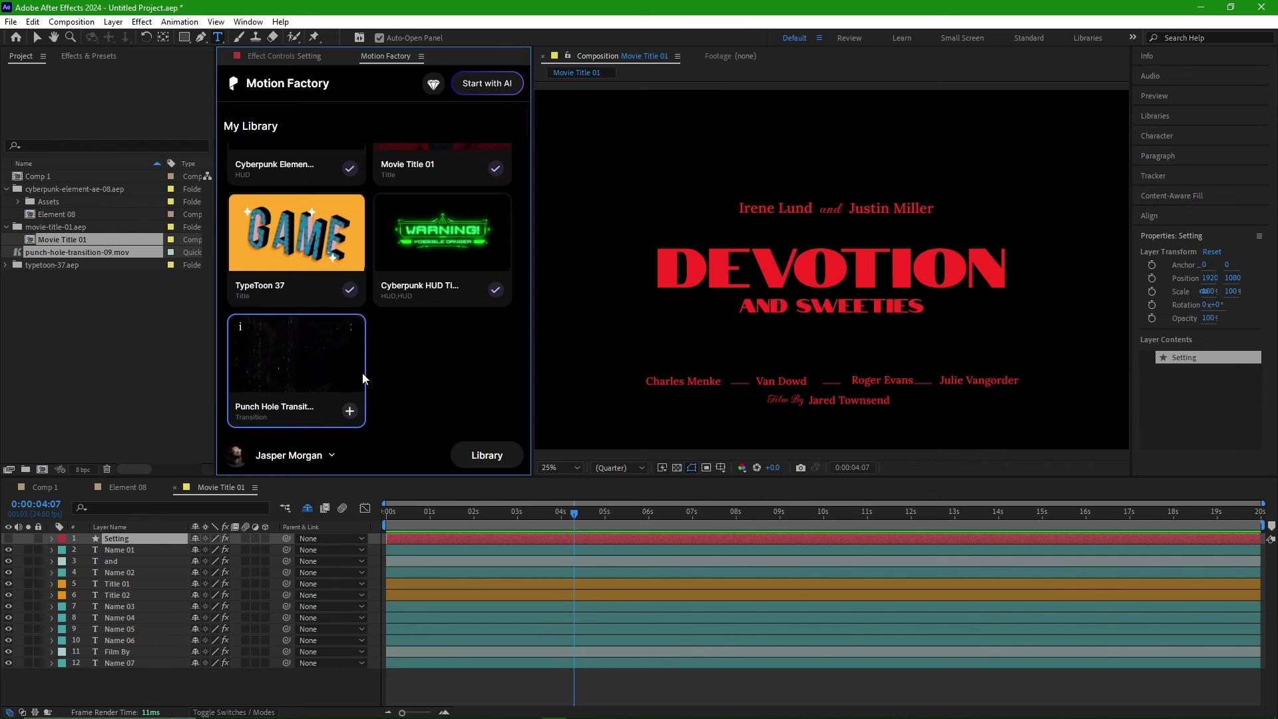
click(279, 57)
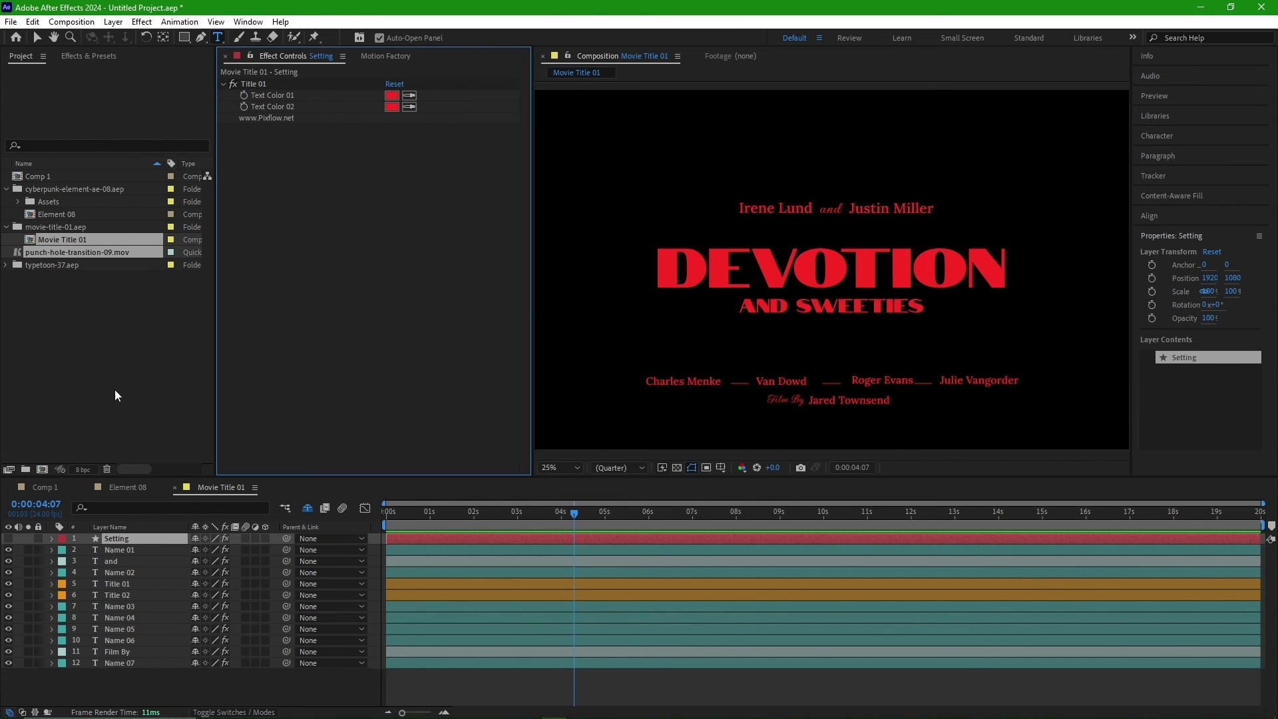
- In Comp 1, delete the Element 08 layer and add the punch hole footage in its place
click(50, 493)
click(130, 539)
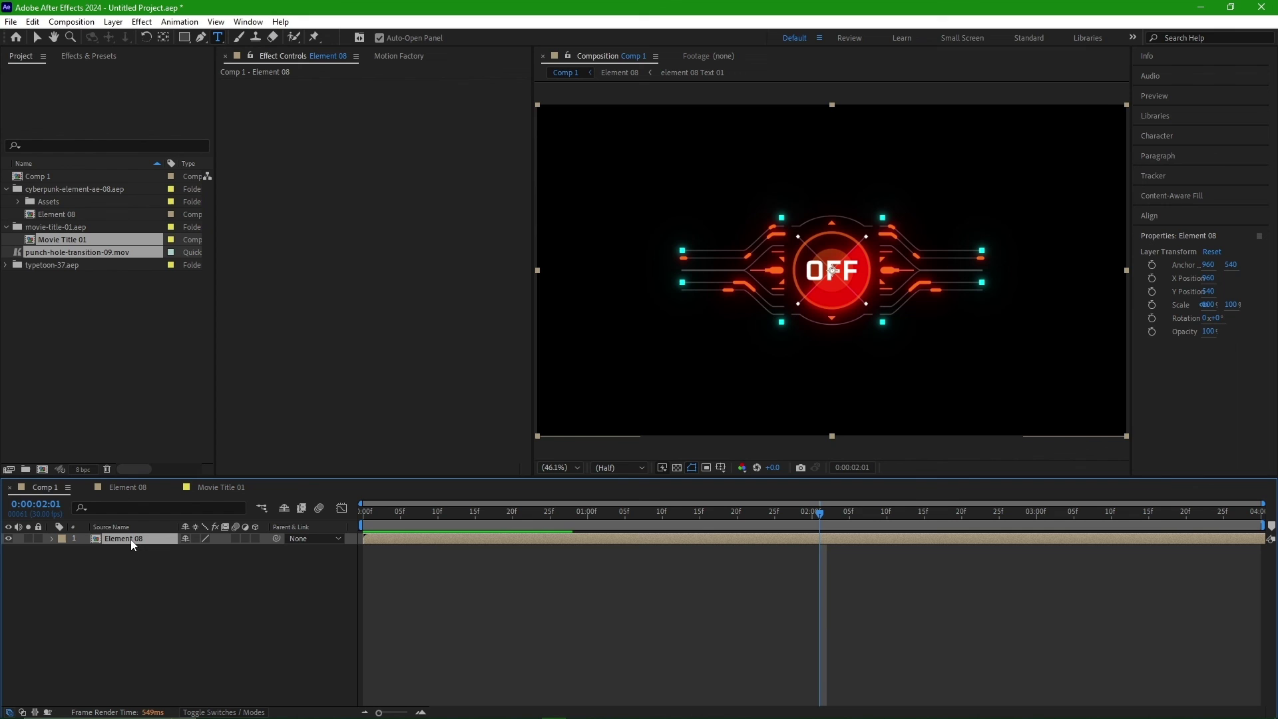
key(Delete)
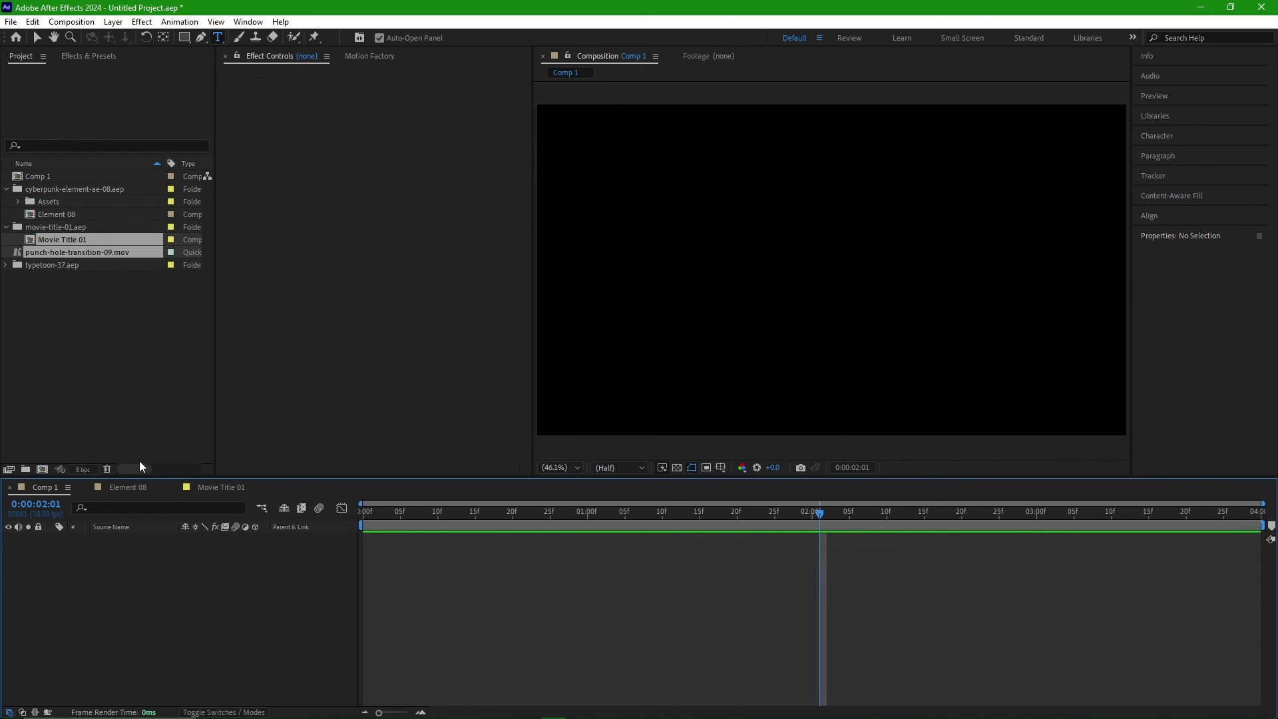
drag(53, 253, 137, 552)
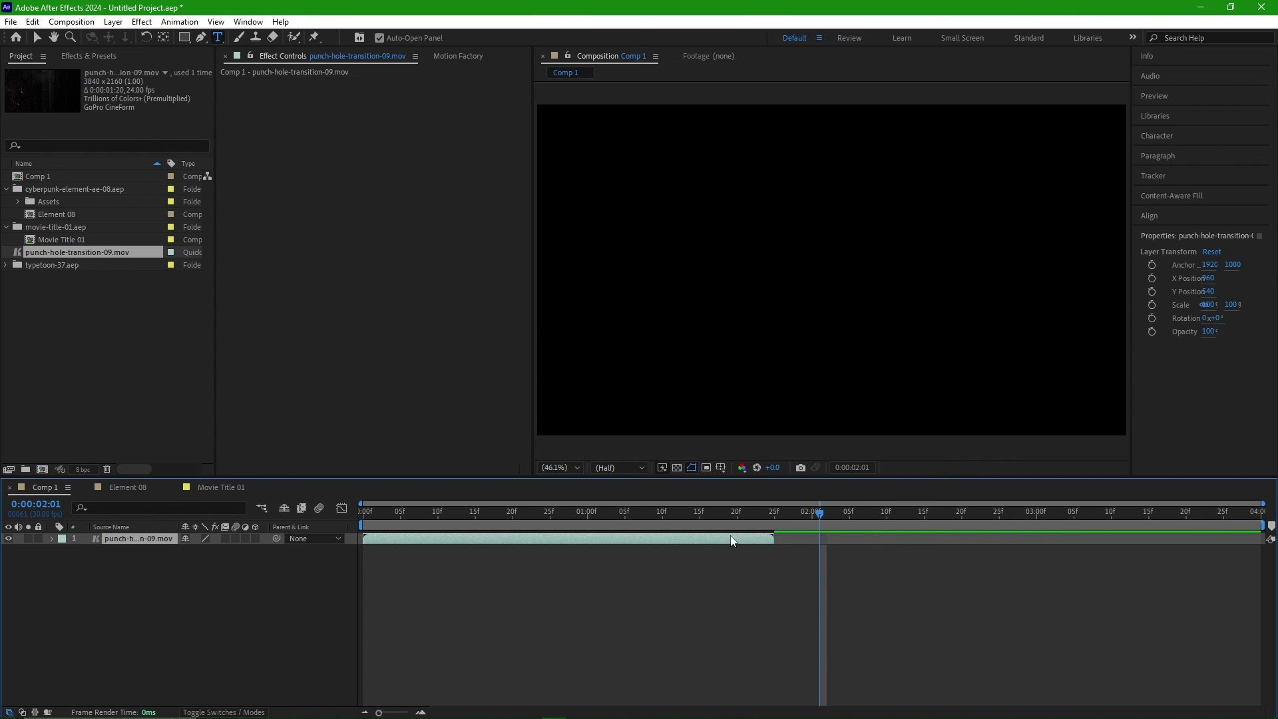
- End the work area at 0:00:01:25, scale the punch hole layer to 51%, and preview from 0:00:00:12
drag(786, 516, 551, 511)
key(n)
key(s)
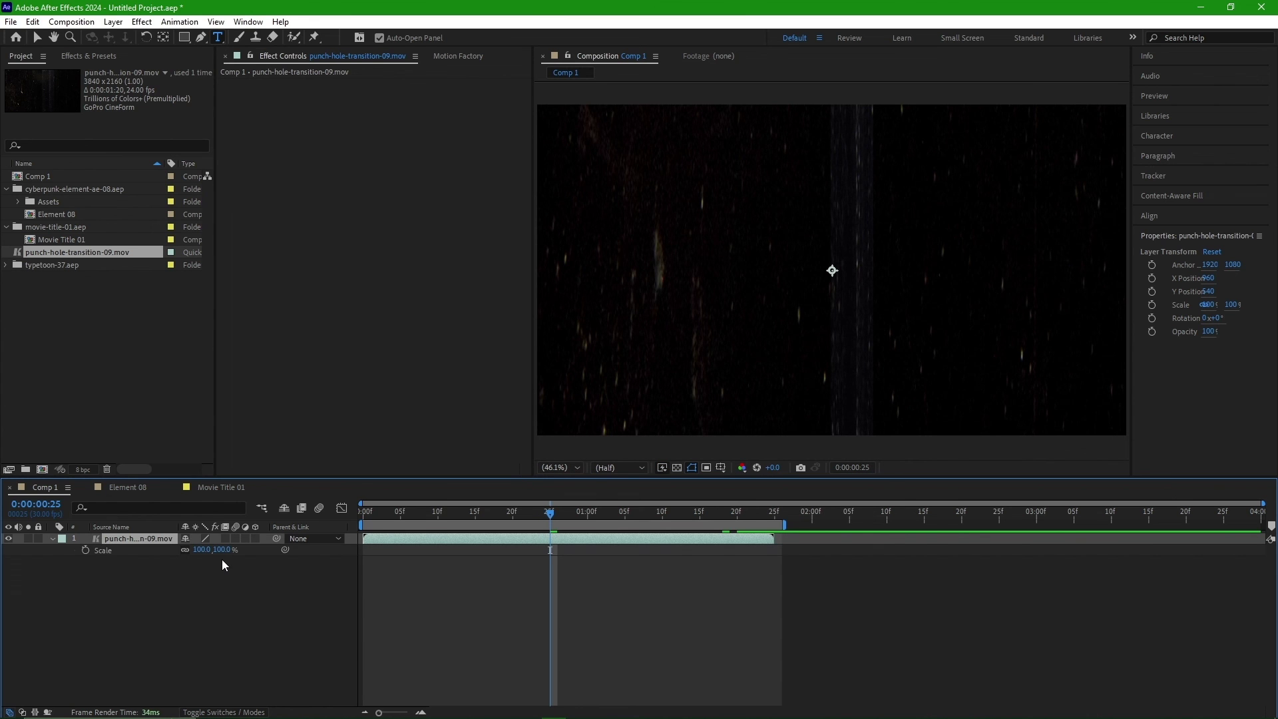
drag(222, 550, 201, 559)
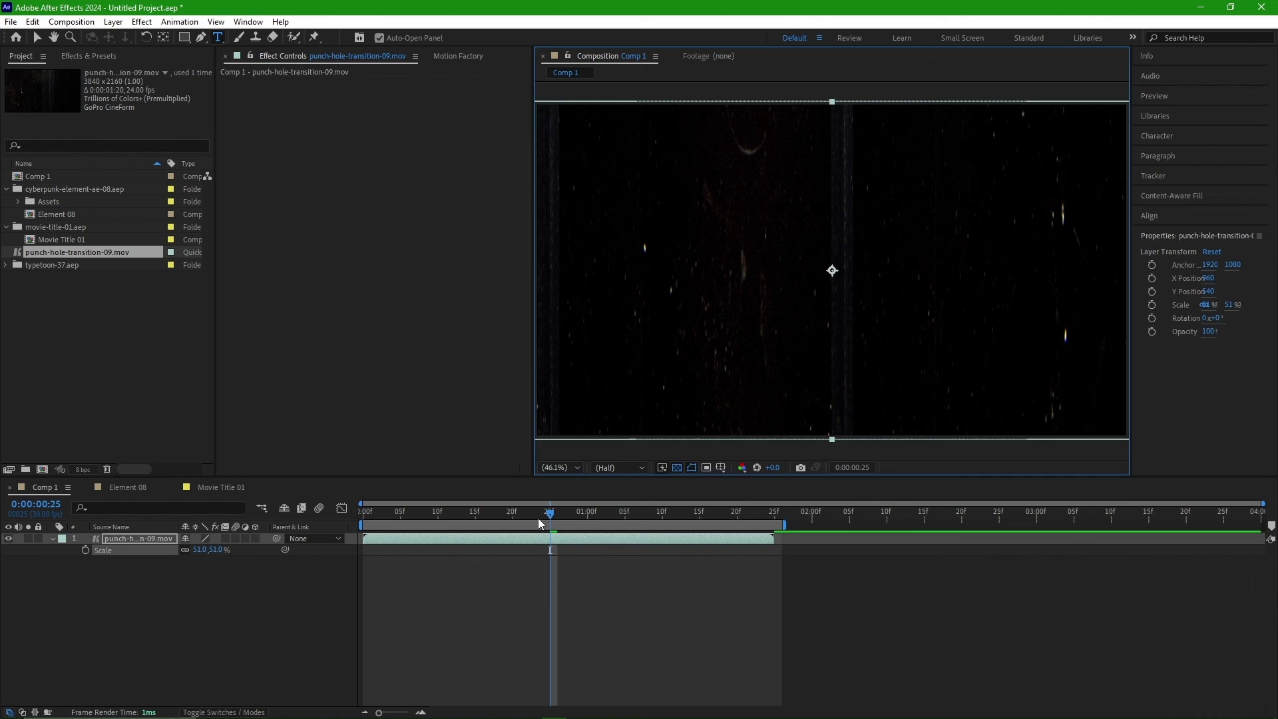
drag(538, 517, 446, 512)
key(space)
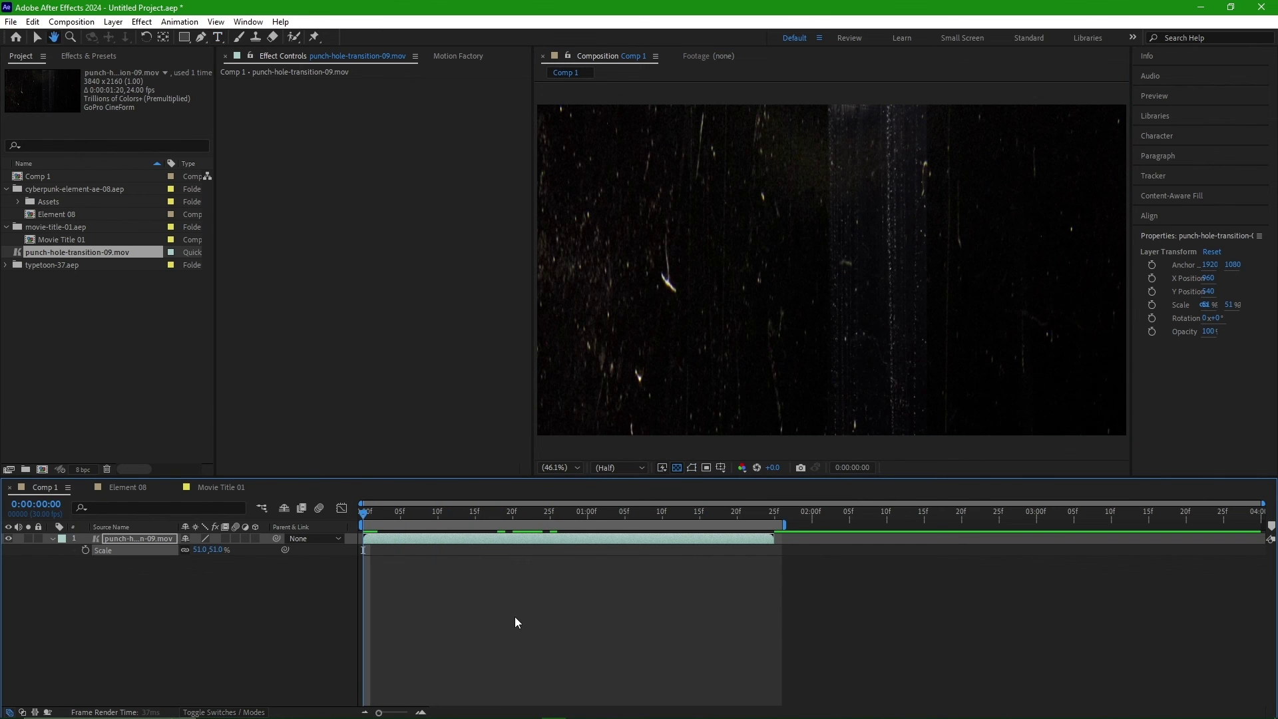